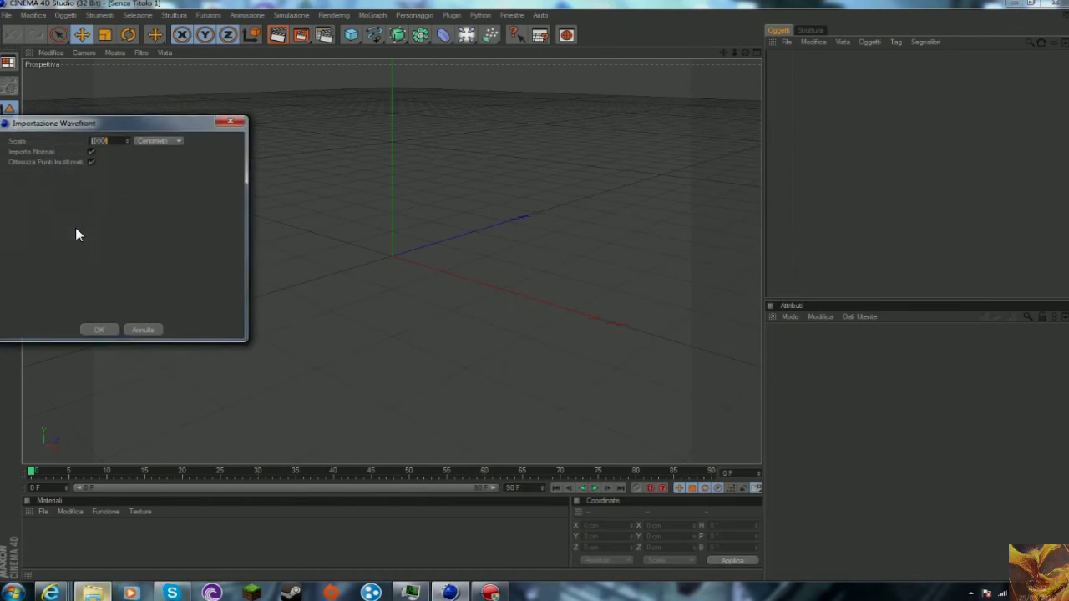
Merge water.obj and load wa-RGB.png from the Mineways Water folder into all materials' Colour.
left_click(95, 327)
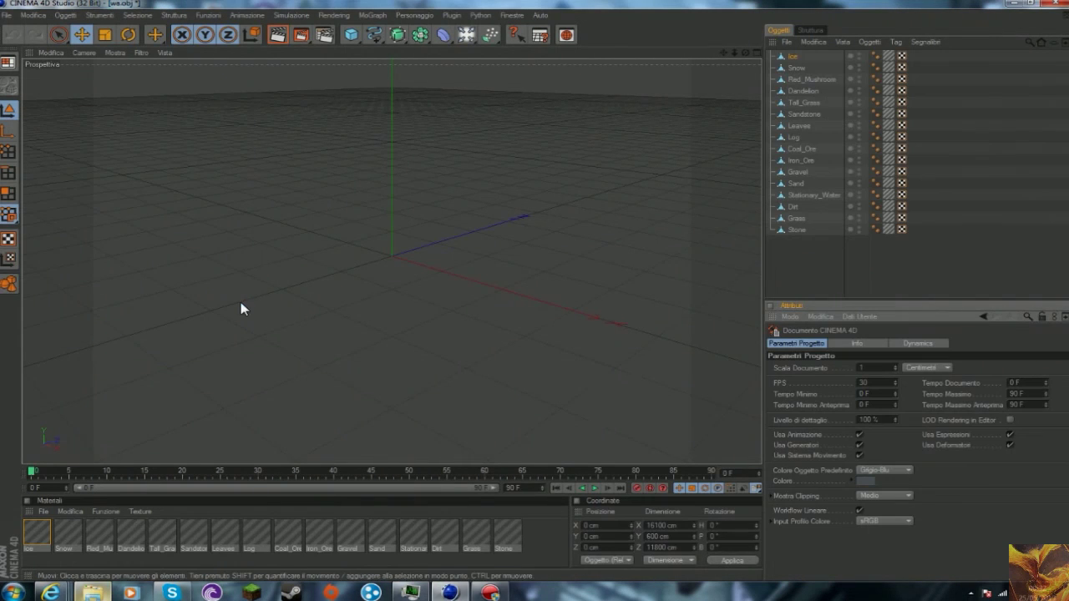
key("ctrl+a")
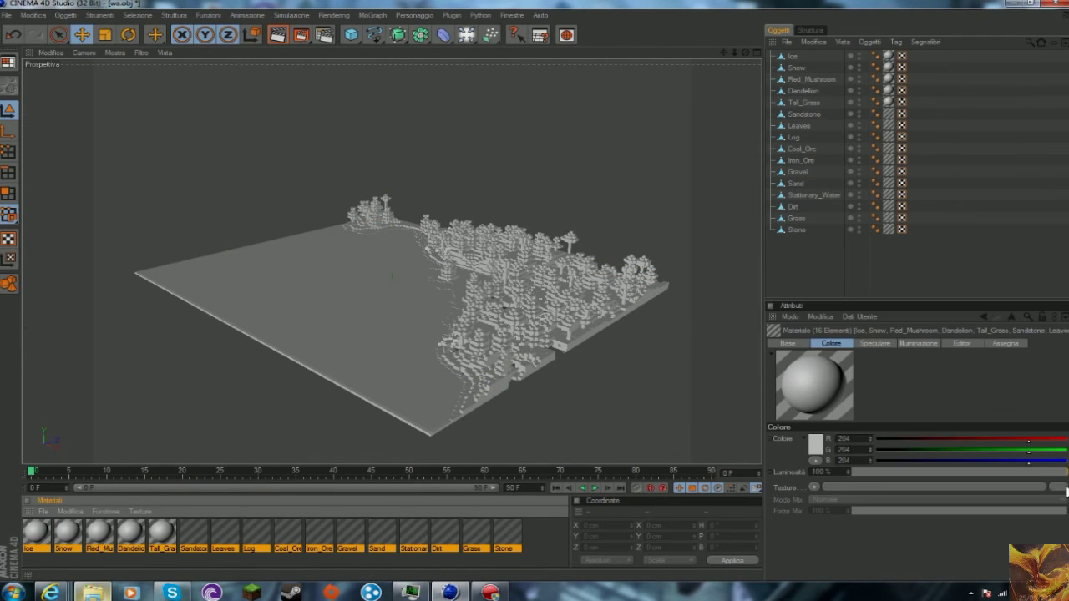
left_click(815, 486)
scroll(255, 134, "down", 3)
scroll(281, 131, "down", 2)
left_click(112, 36)
left_click(180, 139)
double_click(234, 198)
left_click(179, 234)
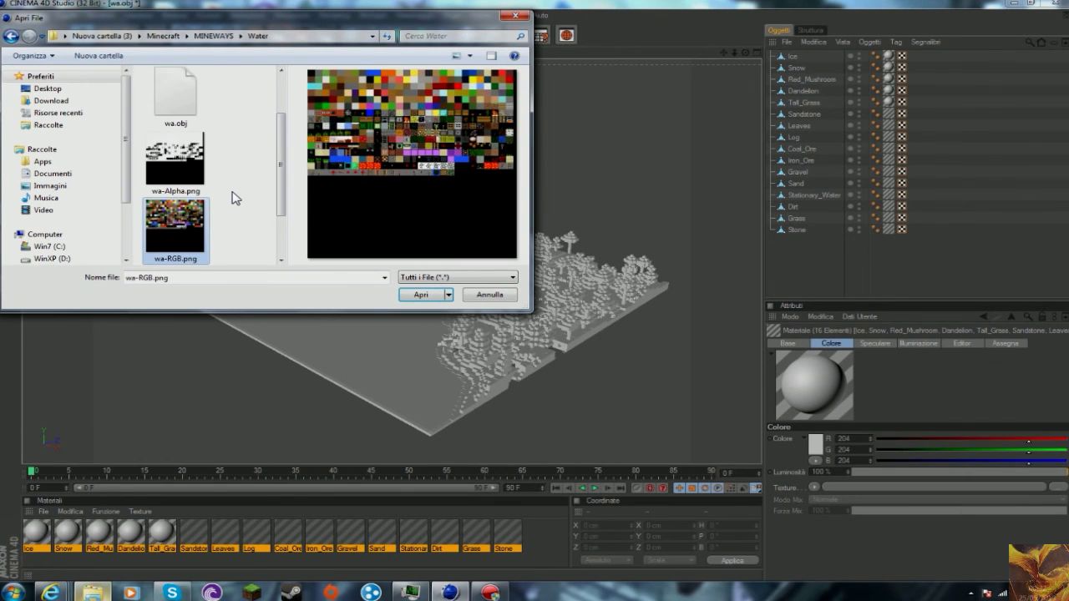
double_click(179, 234)
Enable the Alpha channel on all materials and load a texture into it.
left_click(893, 503)
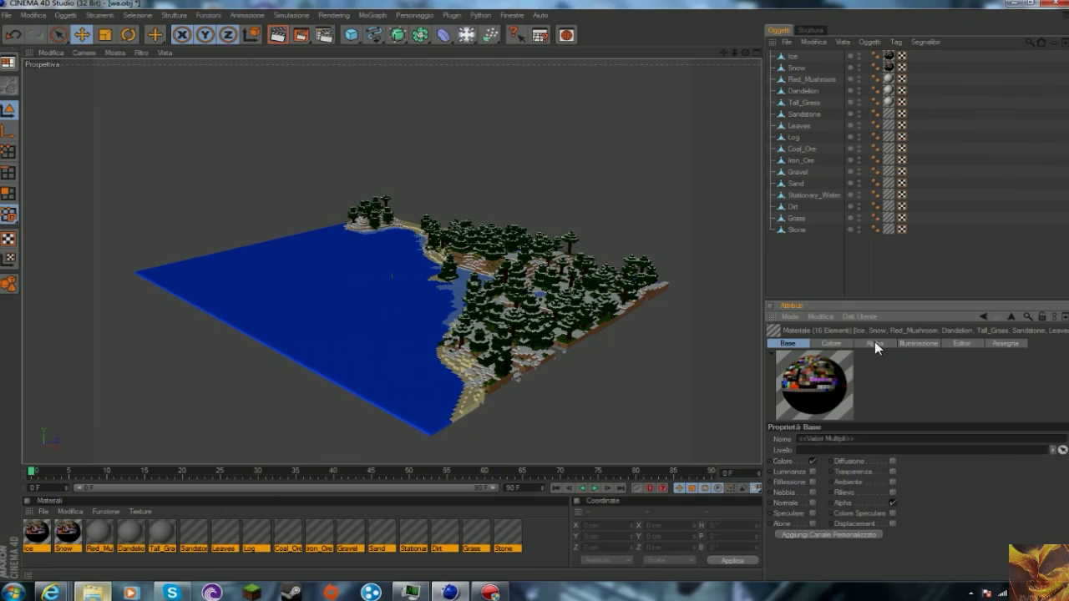
left_click(875, 343)
left_click(1058, 505)
scroll(280, 139, "down", 2)
key("Return")
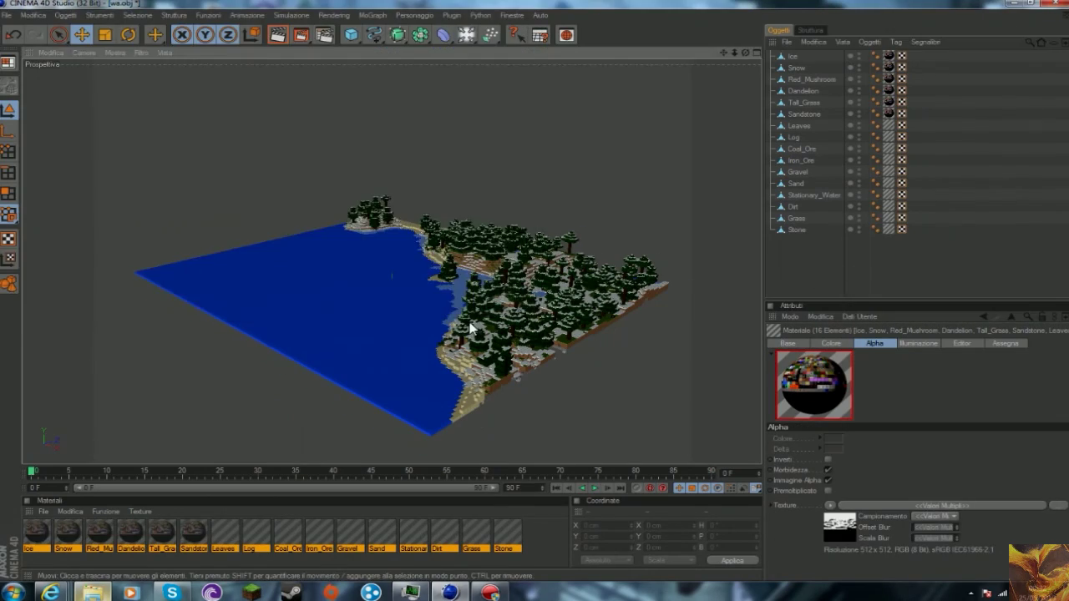
scroll(453, 289, "up", 5)
Orbit down to a low shoreline view and render the active view.
mouse_move(453, 289)
left_mouse_down("alt")
mouse_move(501, 276)
mouse_move(401, 283)
left_mouse_up("alt")
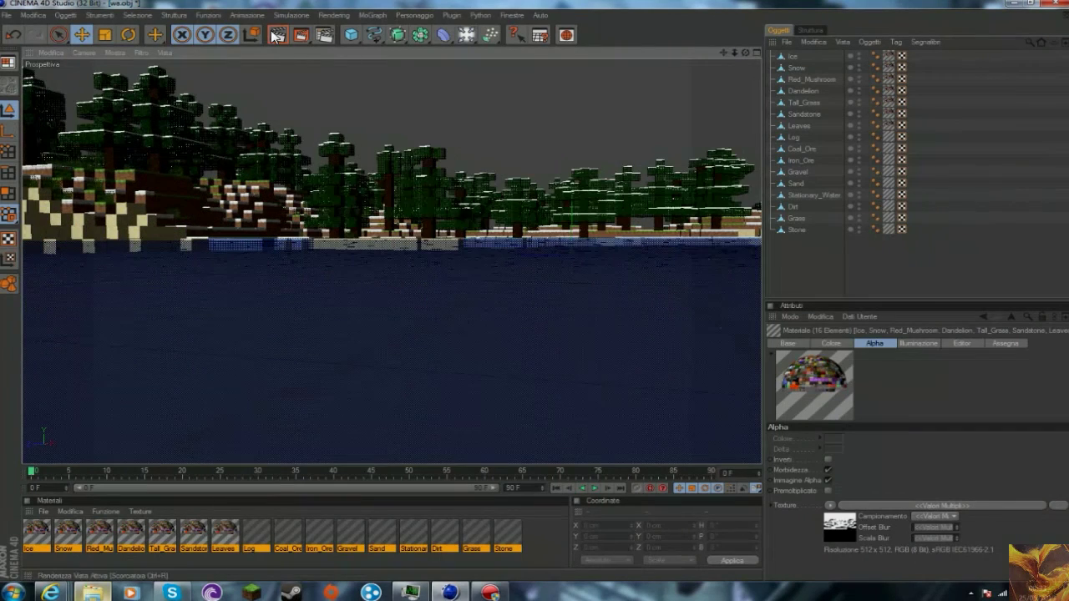
key("ctrl+r")
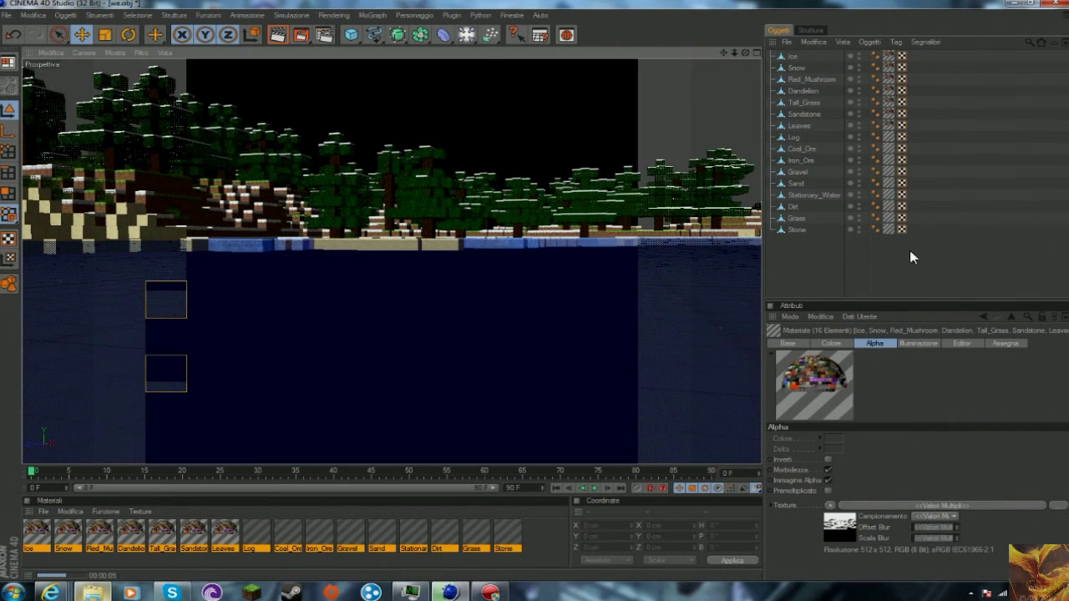
key("alt+Tab")
Drag the ultimate minecraft pack.lib4d library from the Minecraft folder into Cinema 4D.
left_click(309, 149)
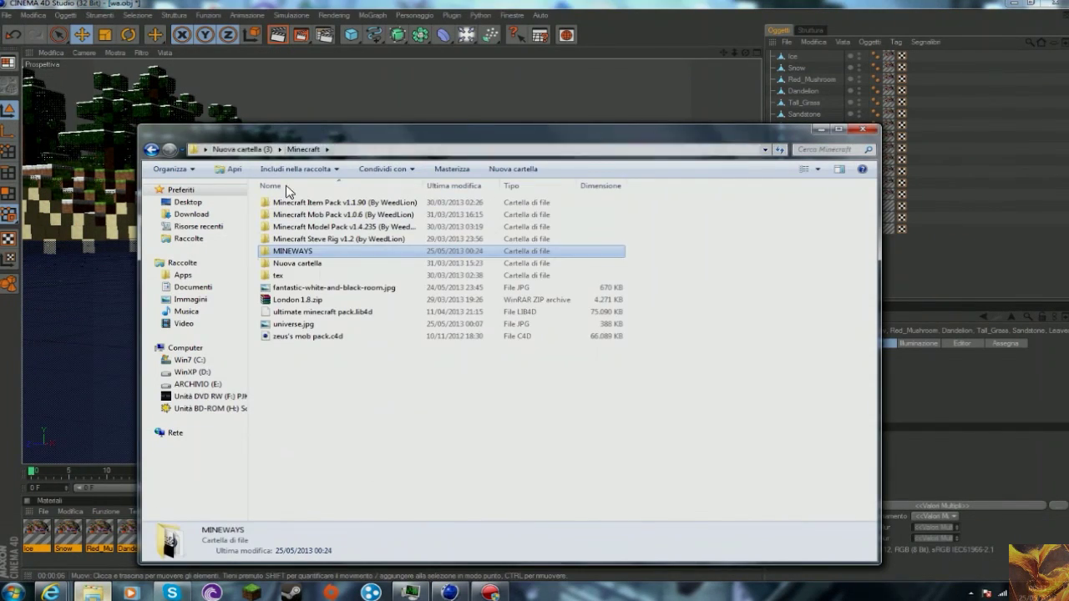
double_click(313, 263)
key("BackSpace")
left_click_drag(321, 311, 66, 297)
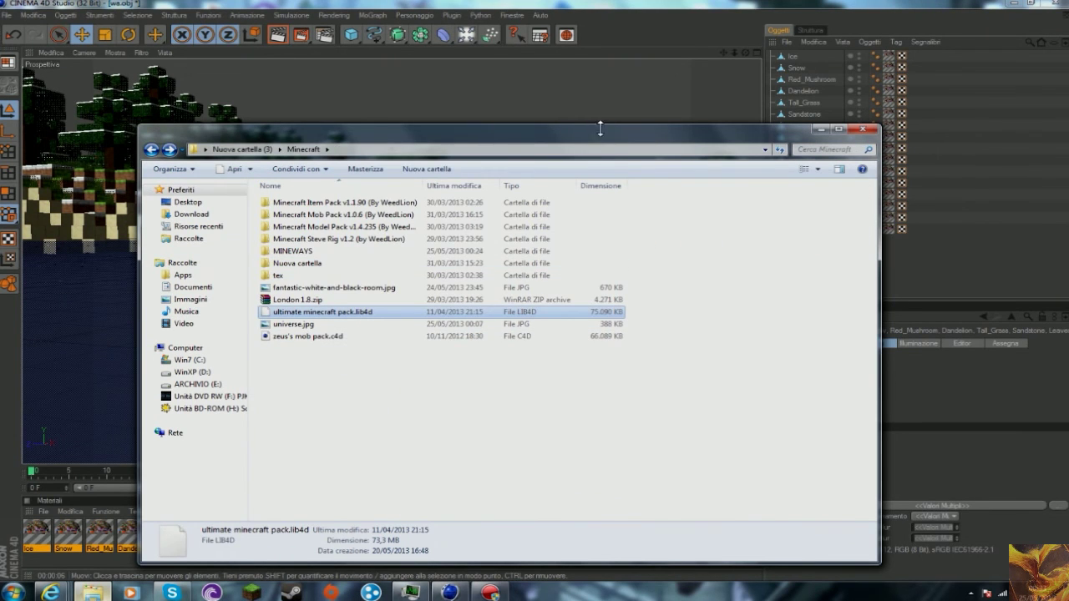
Browse to the pack's Animated Textures folder and trial a water material on the lake, undoing it.
double_click(340, 230)
left_click(522, 54)
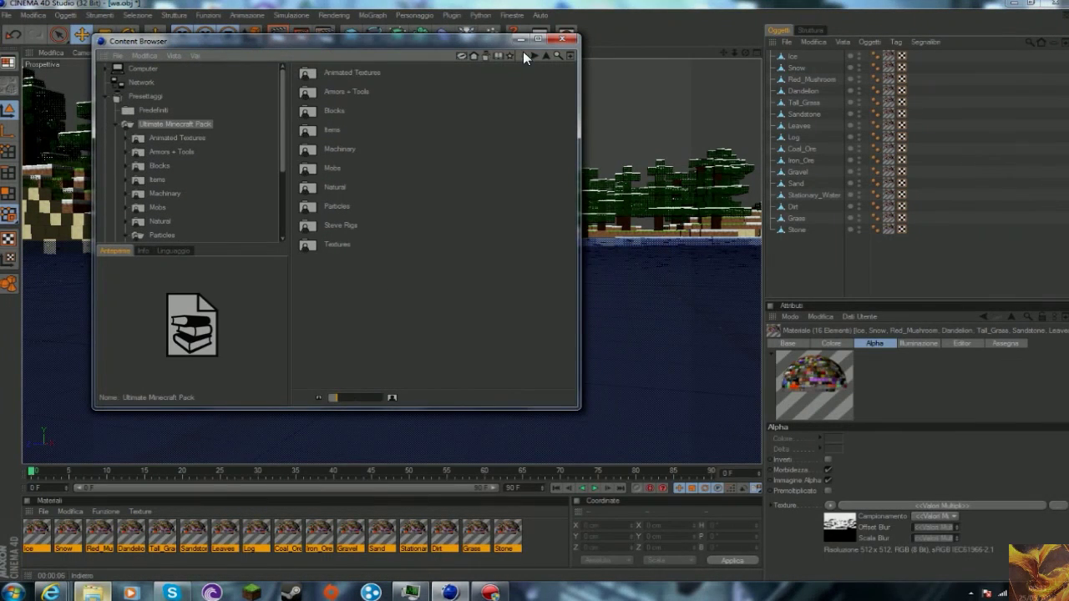
double_click(351, 73)
left_click_drag(641, 363, 641, 363)
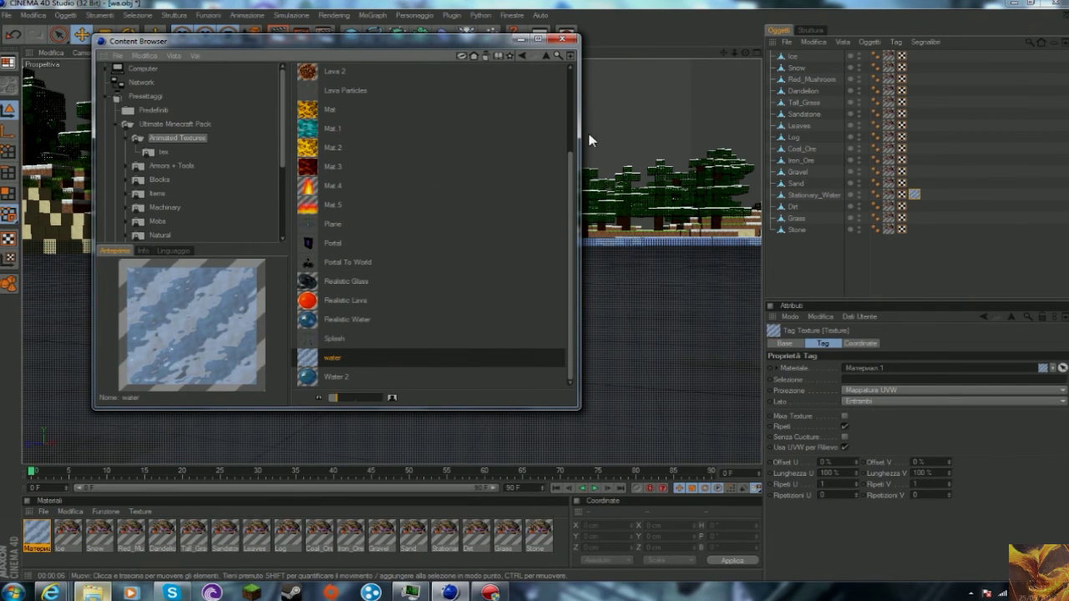
key("ctrl+z")
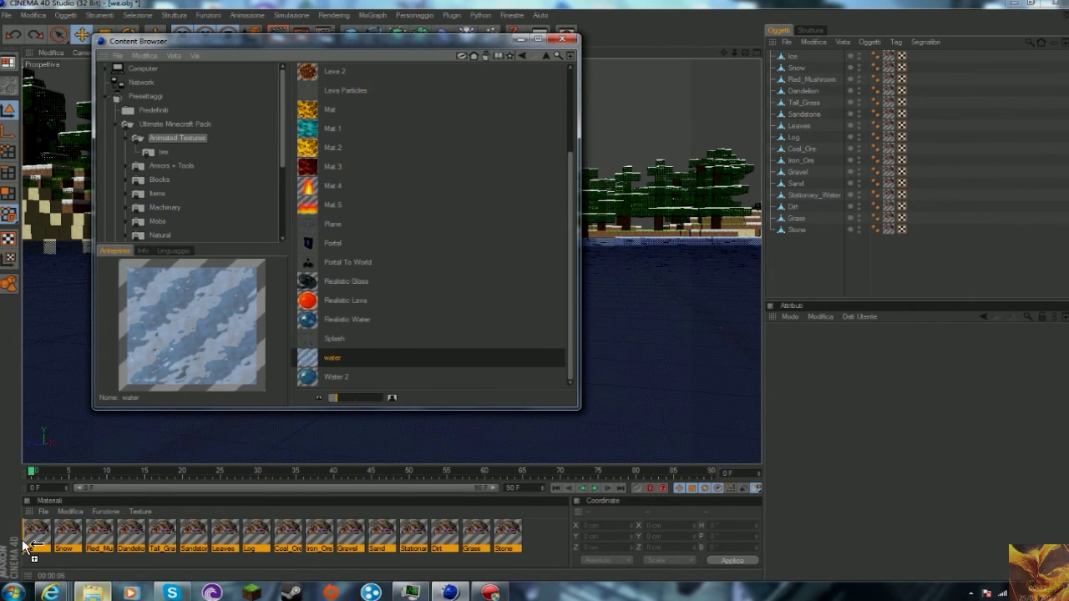
left_click_drag(25, 544, 25, 544)
left_click(692, 108)
left_click_drag(692, 108, 212, 413, "alt")
left_click_drag(37, 534, 309, 367)
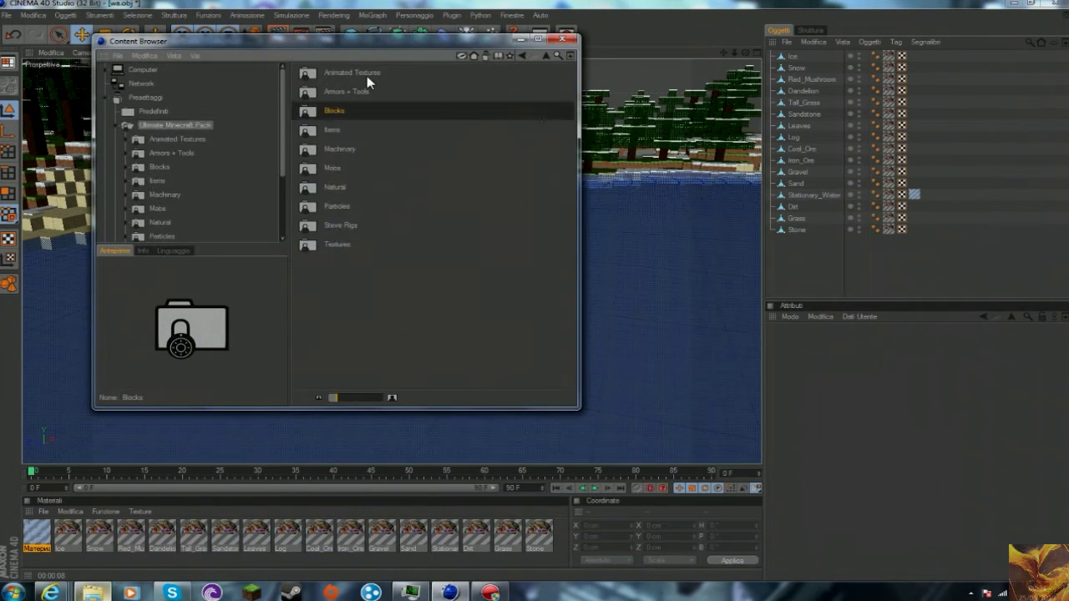
Add the Water 2 material from Animated Textures to the scene's materials.
double_click(368, 81)
double_click(346, 377)
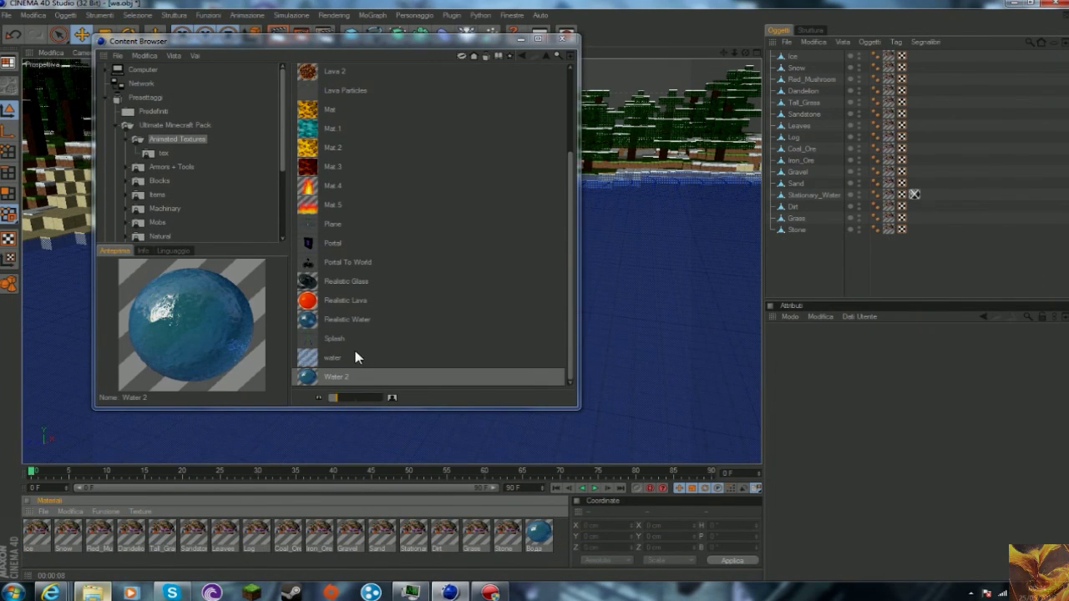
left_click(538, 534)
Drop Water 2 onto the Stationary_Water plane and check the lake in a test render.
left_click(562, 39)
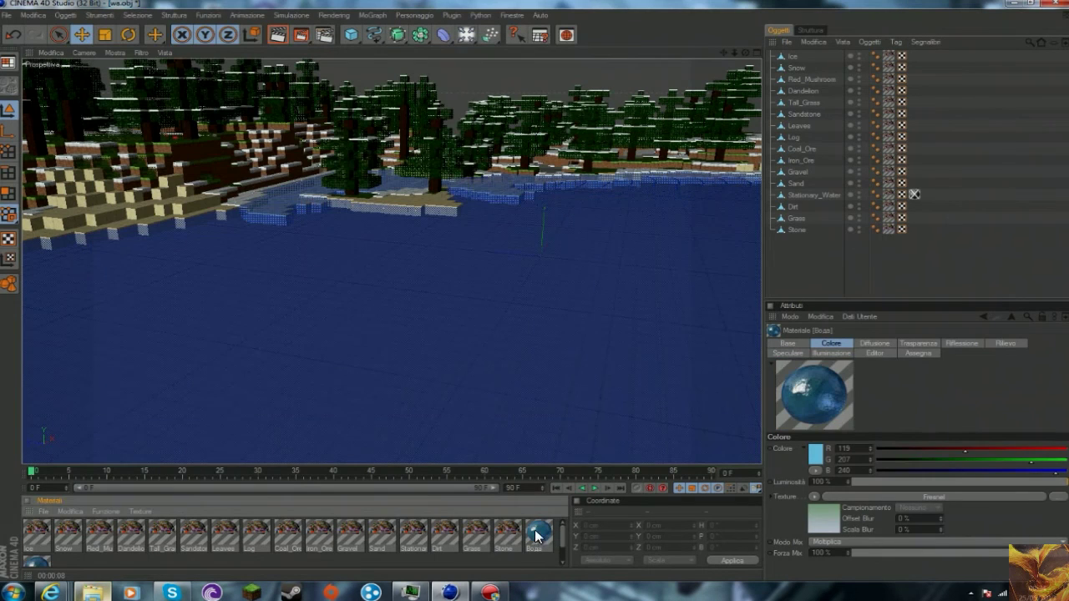
left_click_drag(589, 328, 589, 327)
left_click(881, 281)
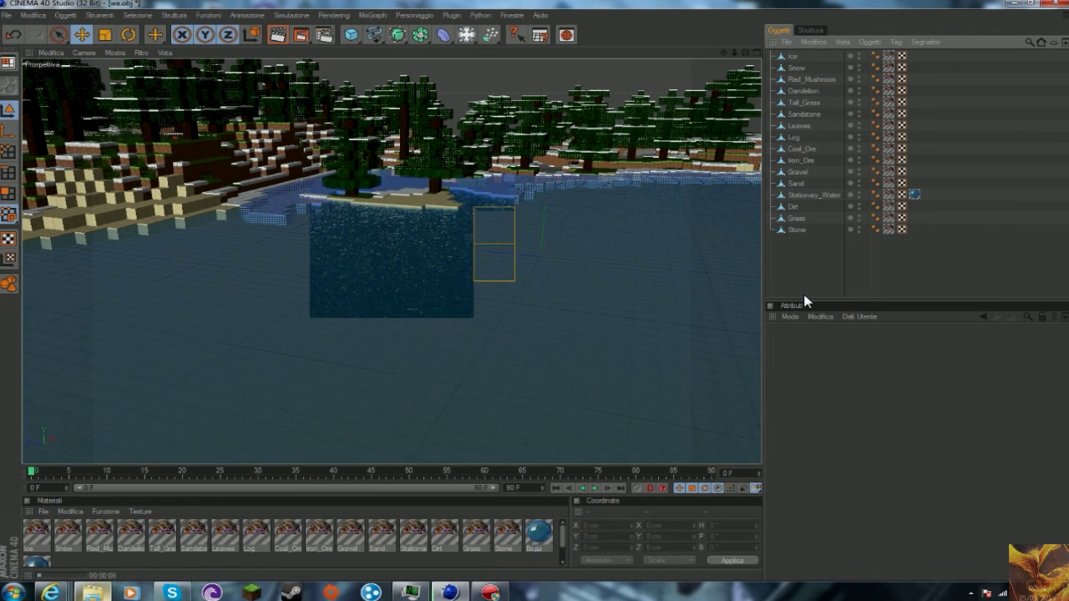
left_click(914, 193)
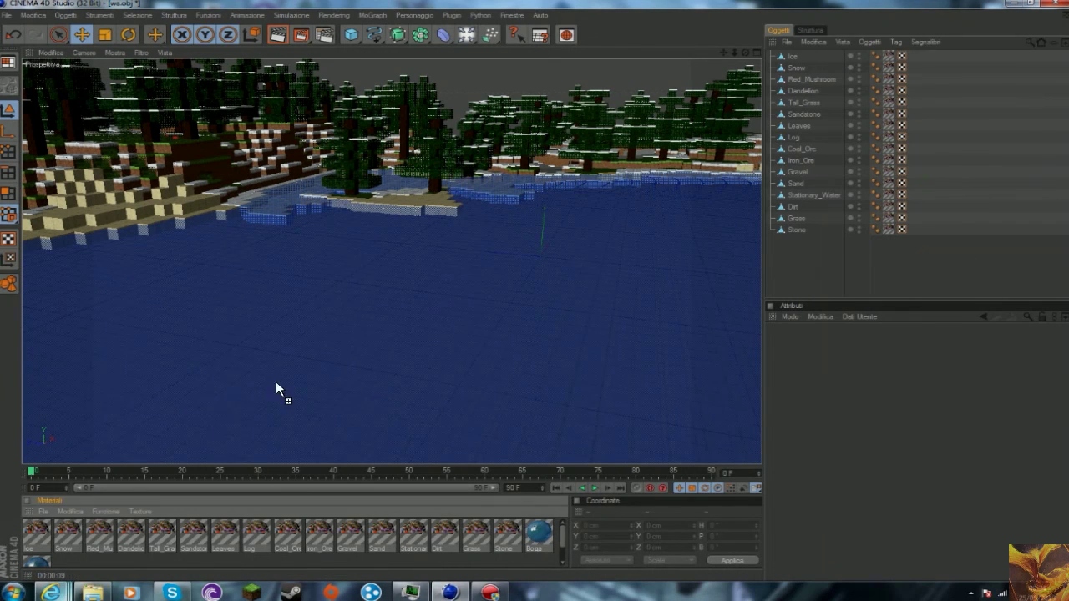
left_click(905, 252)
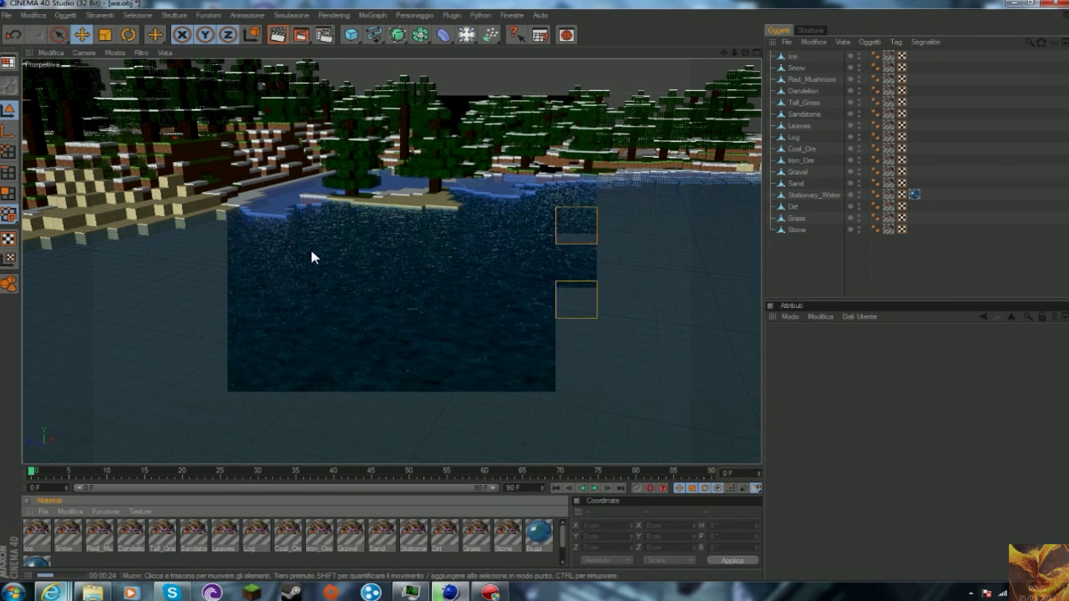
left_click(731, 74)
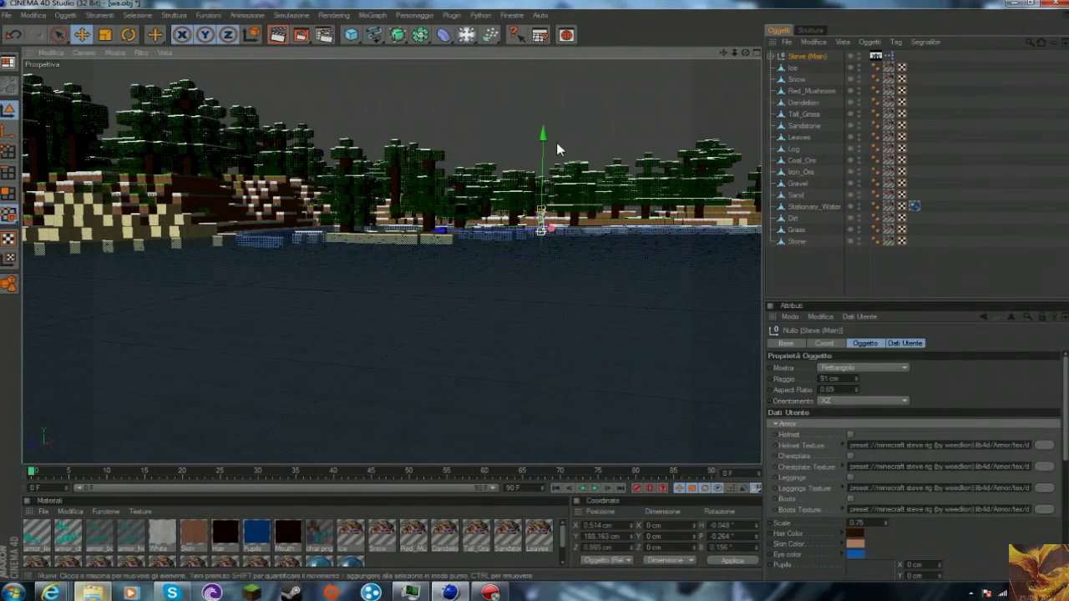
Move Steve (Main) to the centre of the view and rotate him to face the camera.
mouse_move(556, 149)
left_mouse_down()
mouse_move(307, 200)
mouse_move(209, 200)
left_mouse_up()
key("r")
left_click_drag(239, 345, 147, 346)
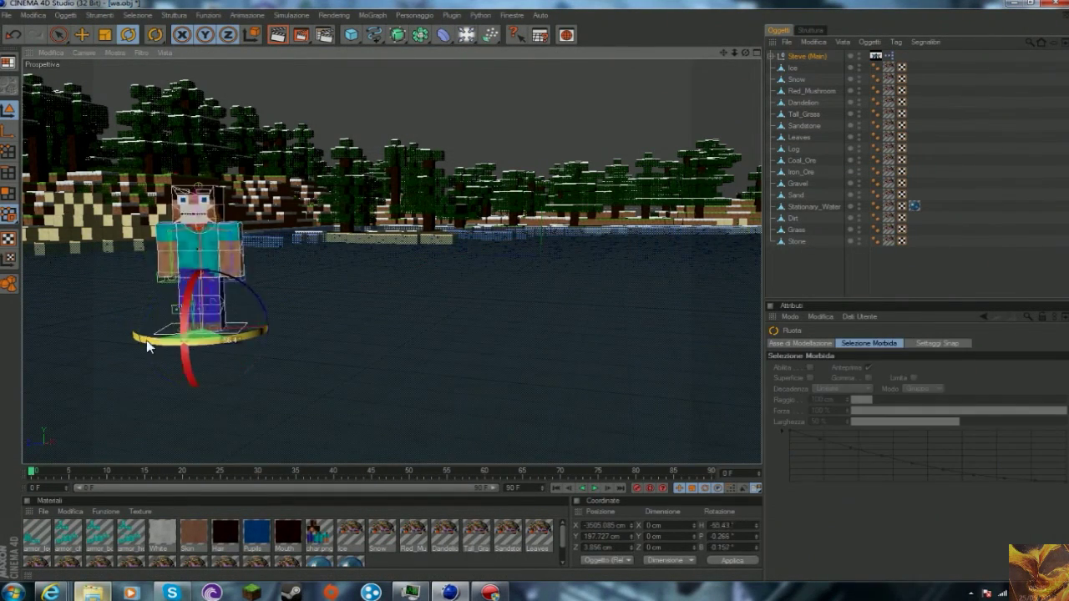
key("e")
left_click_drag(274, 335, 503, 335)
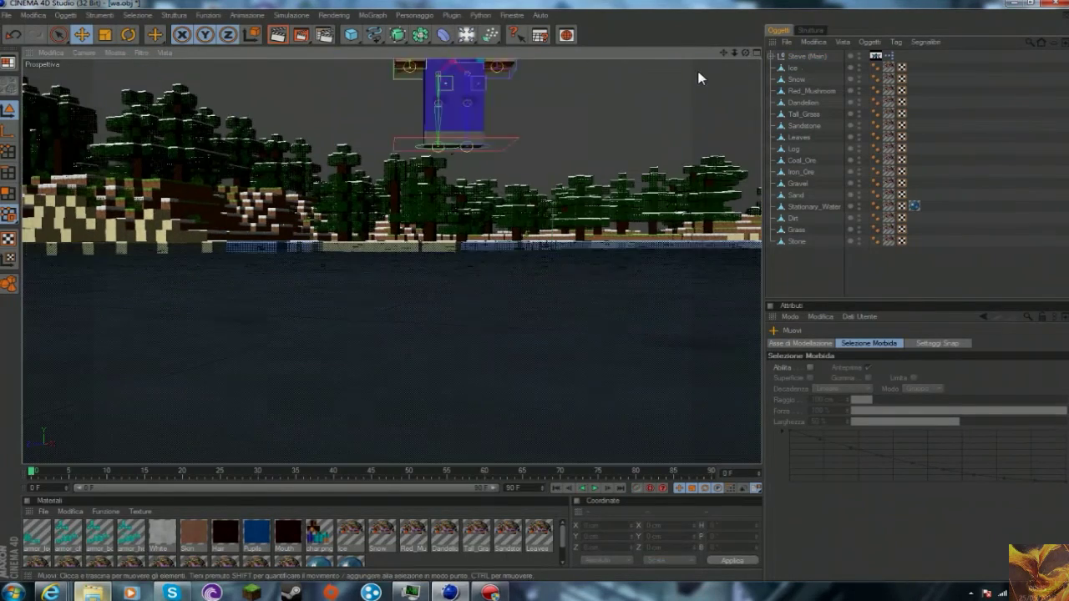
Lower Steve onto the ground at the lake's edge and render a preview.
left_click(805, 56)
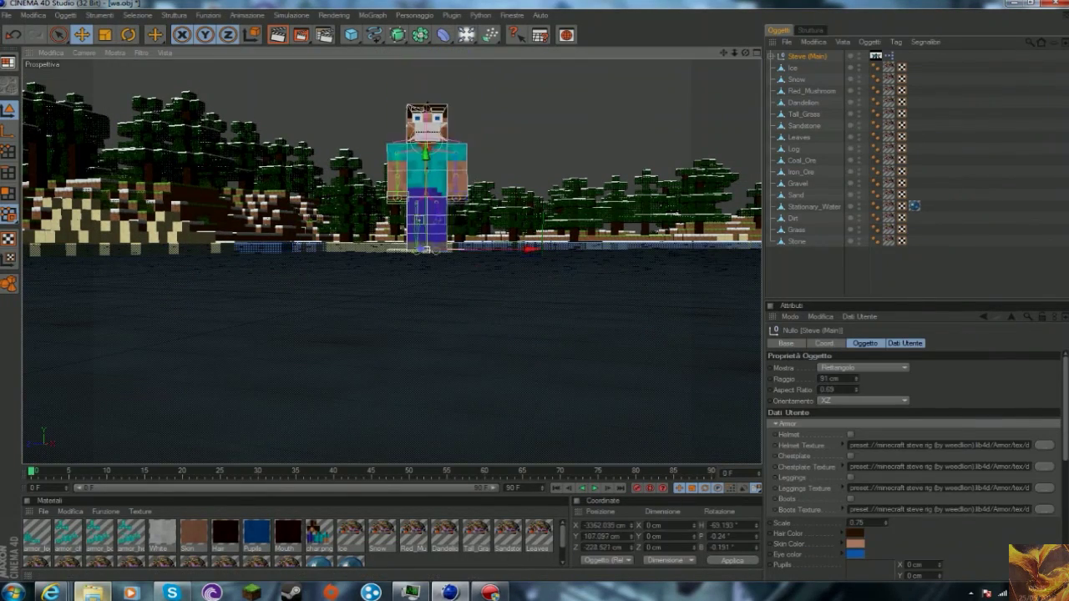
left_click_drag(425, 102, 432, 134)
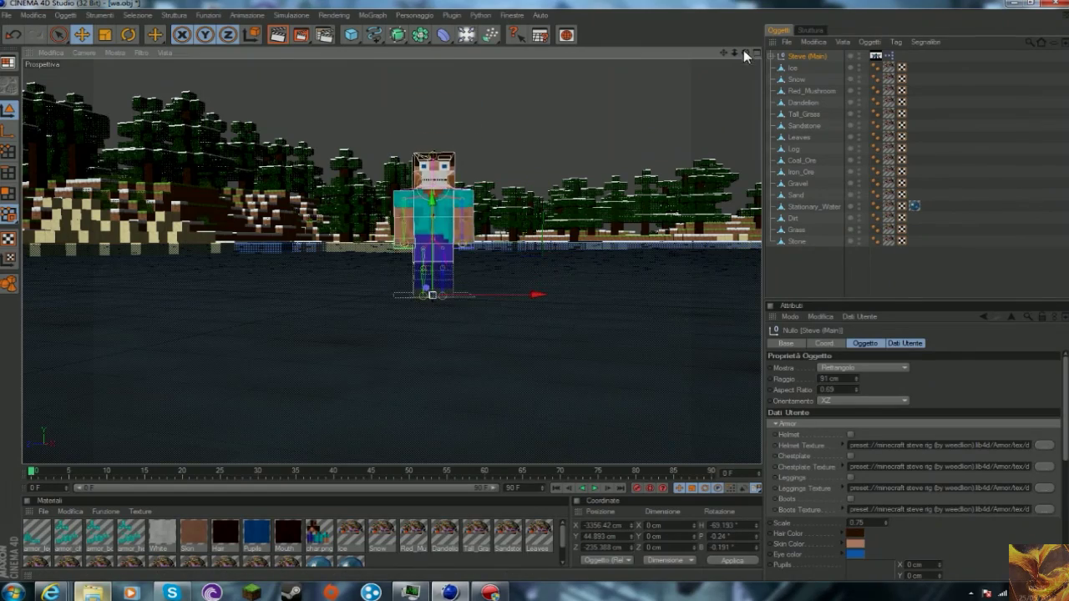
left_click_drag(745, 53, 744, 79)
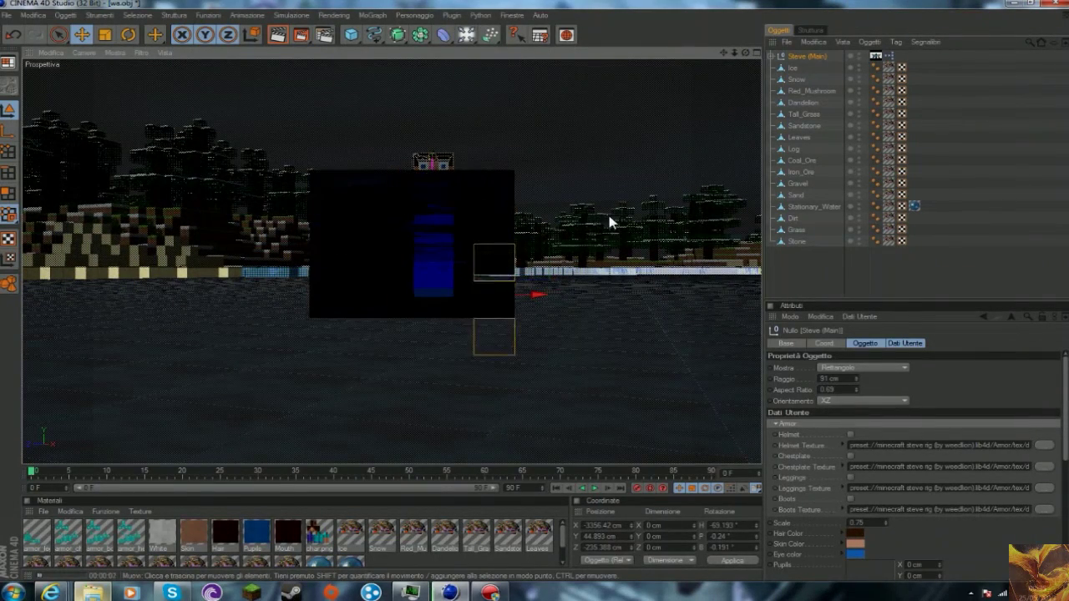
left_click(609, 222)
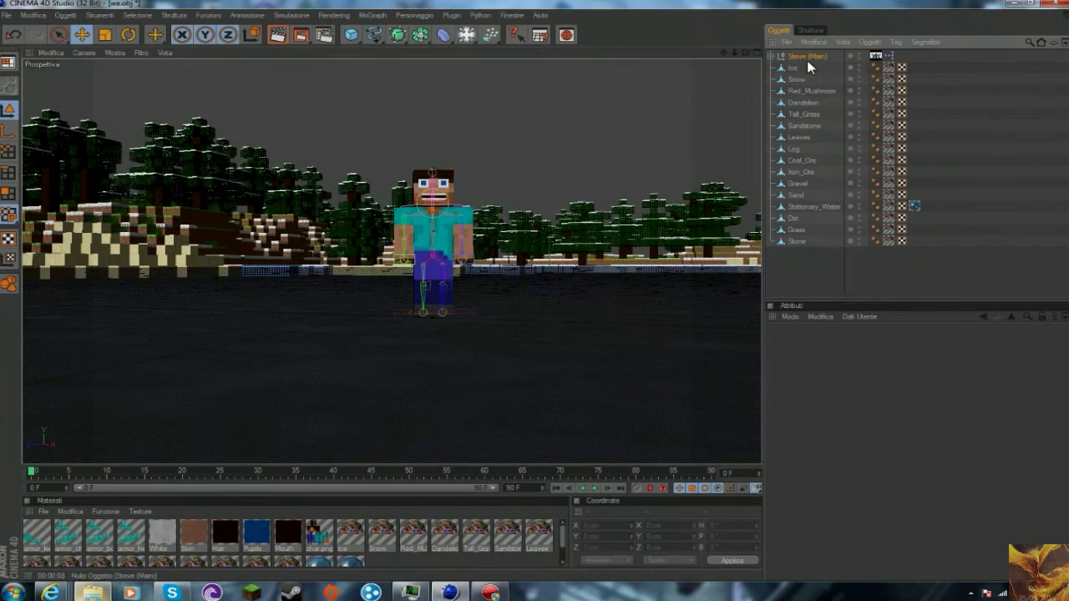
left_click(805, 56)
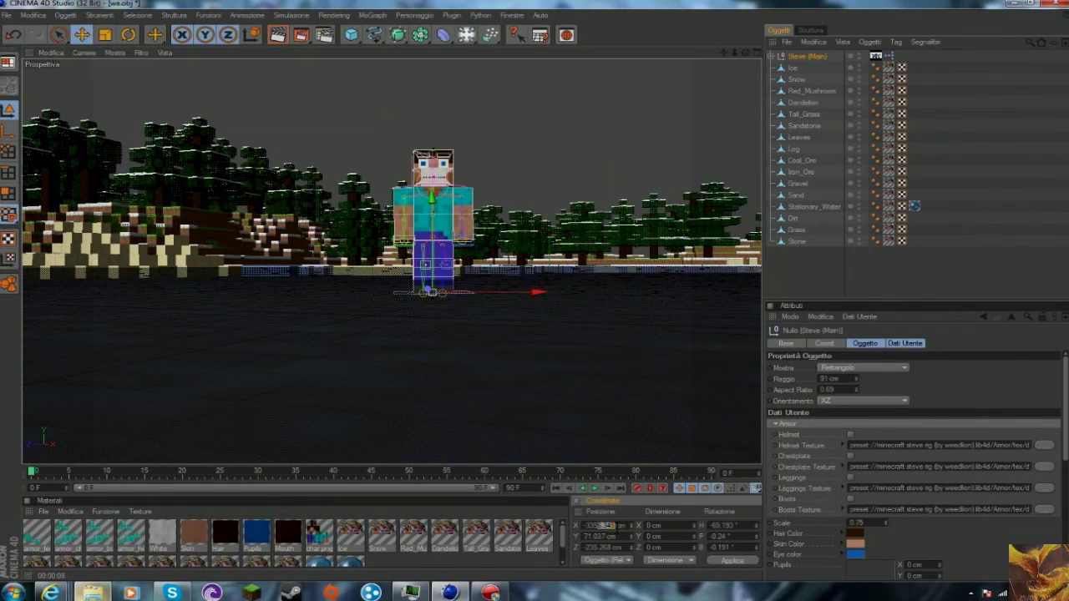
left_click(278, 39)
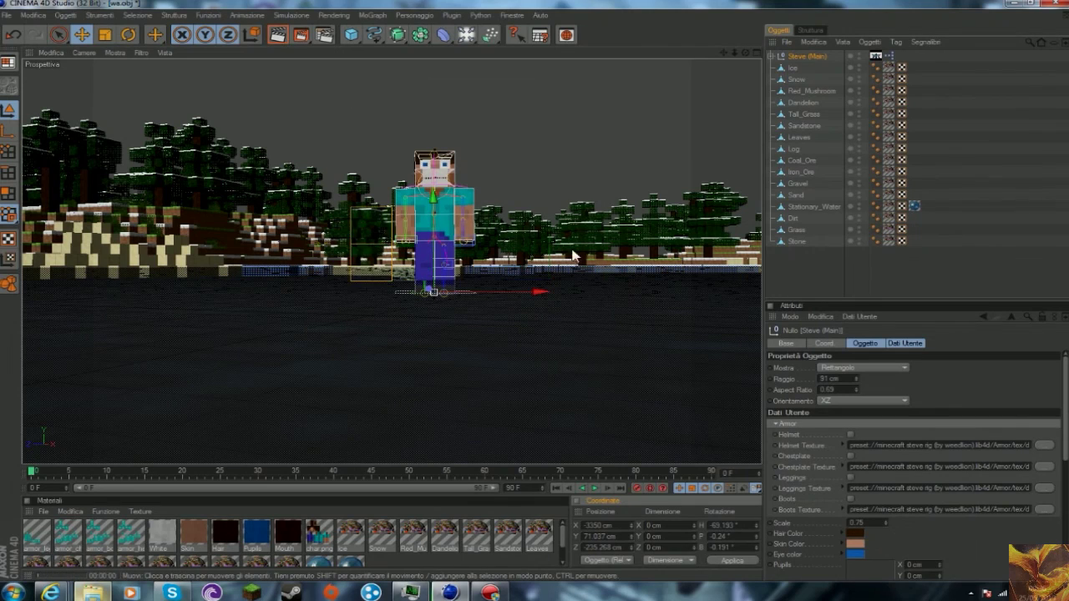
Load a skin texture from the Steve rig's Skin folder into the char.png material.
left_click(791, 265)
left_click(804, 56)
double_click(317, 535)
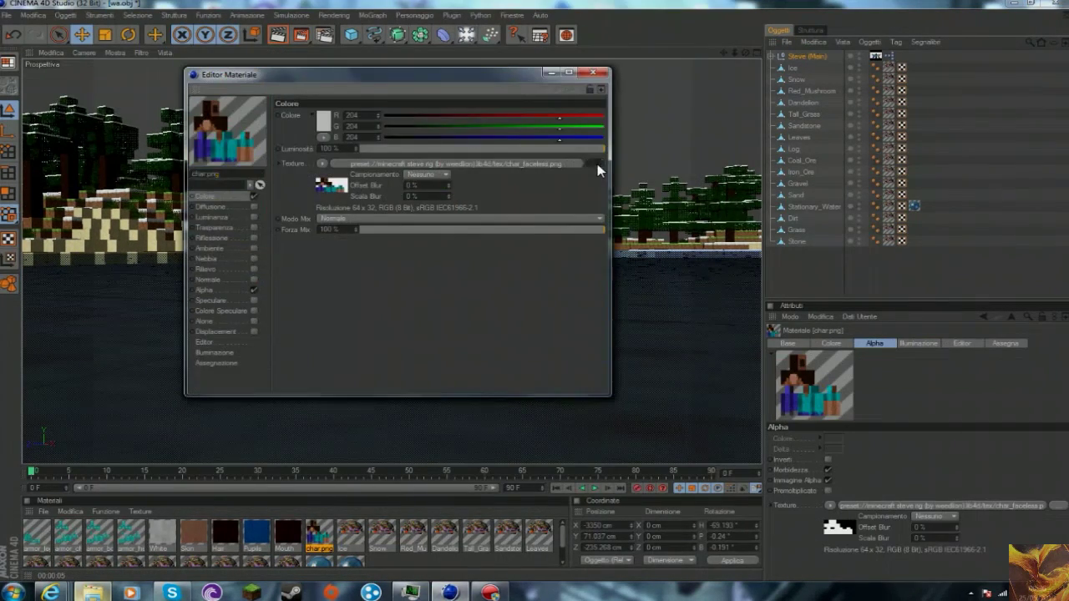
left_click(597, 163)
double_click(413, 199)
double_click(351, 163)
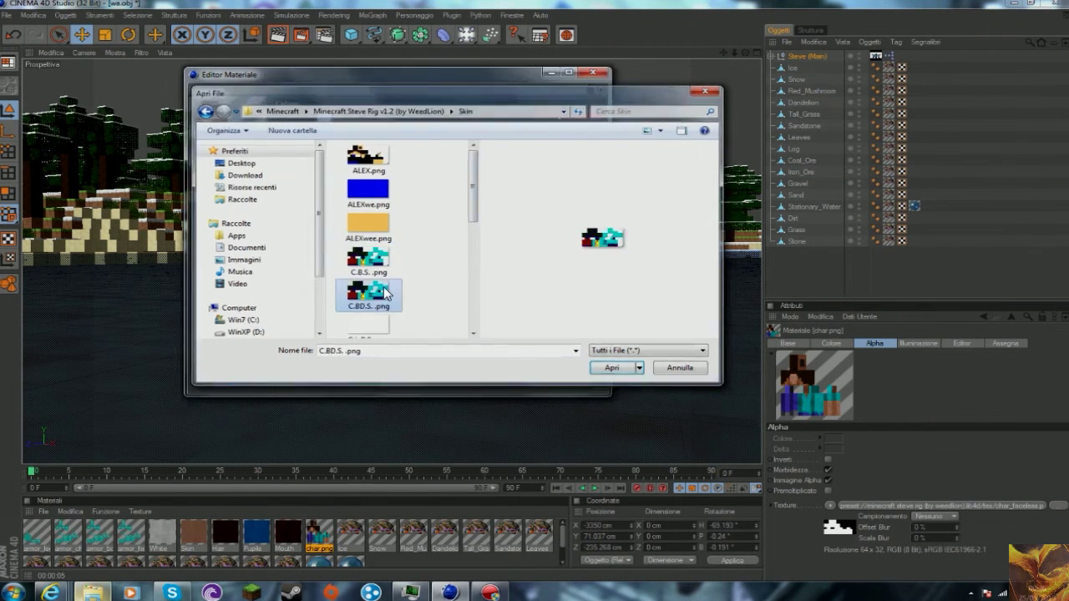
double_click(370, 298)
left_click(593, 72)
Expand Steve's Head & Accessories hierarchy, delete the left eyebrow and reveal the pupil objects.
left_click(772, 56)
left_click(789, 87)
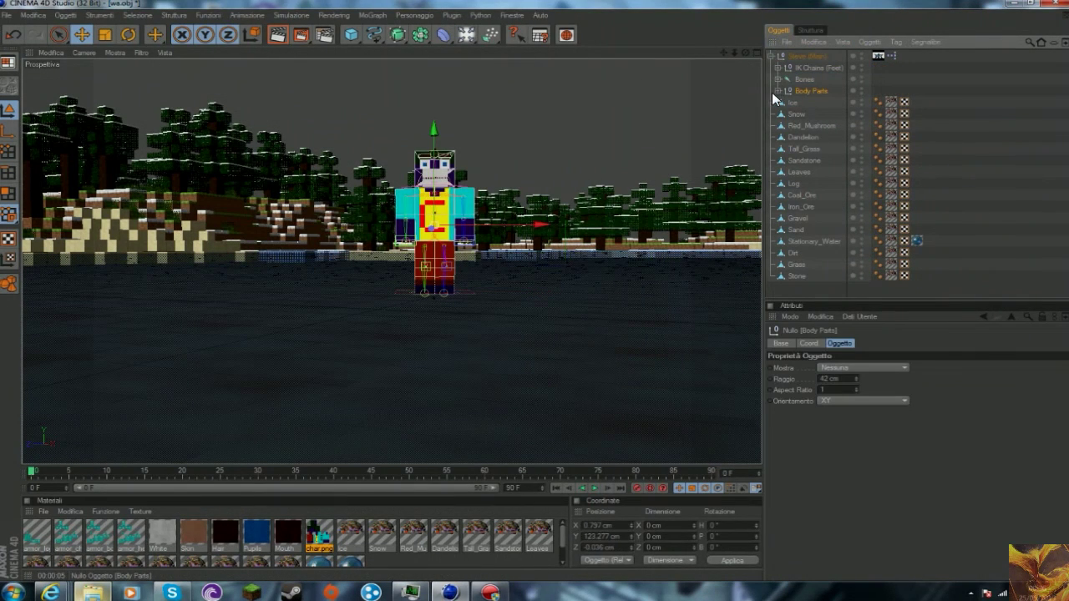
left_click(778, 91)
left_click(785, 113)
left_click(808, 126)
left_click(809, 136)
left_click(791, 137)
left_click(825, 149)
key("Delete")
left_click(826, 151)
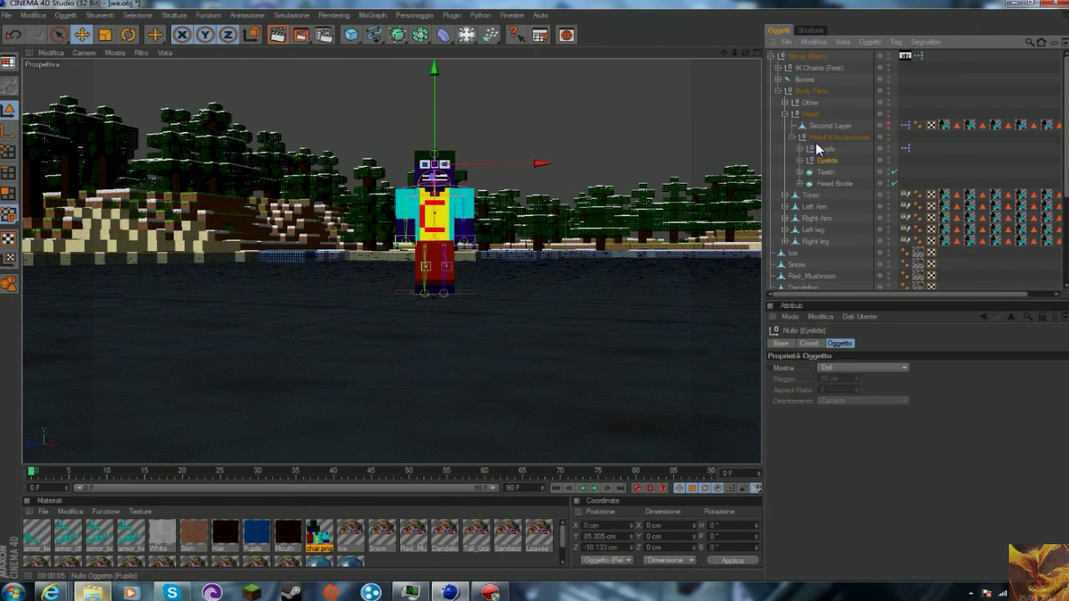
left_click(799, 149)
left_click(824, 172)
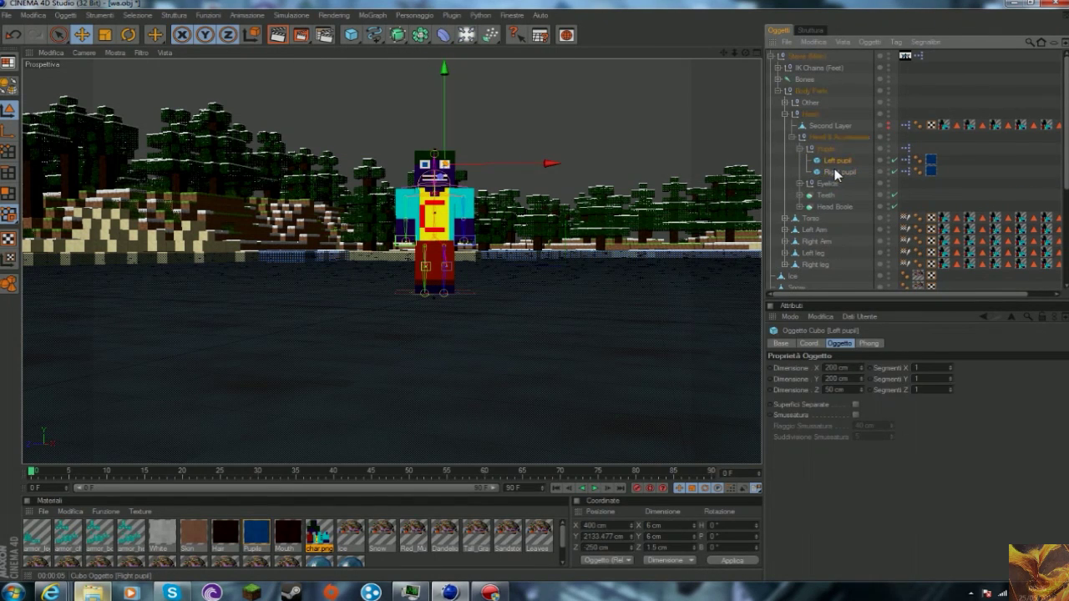
Swap the Skin material's texture for a new image, answering Sì to the search-path prompt.
left_click(775, 56)
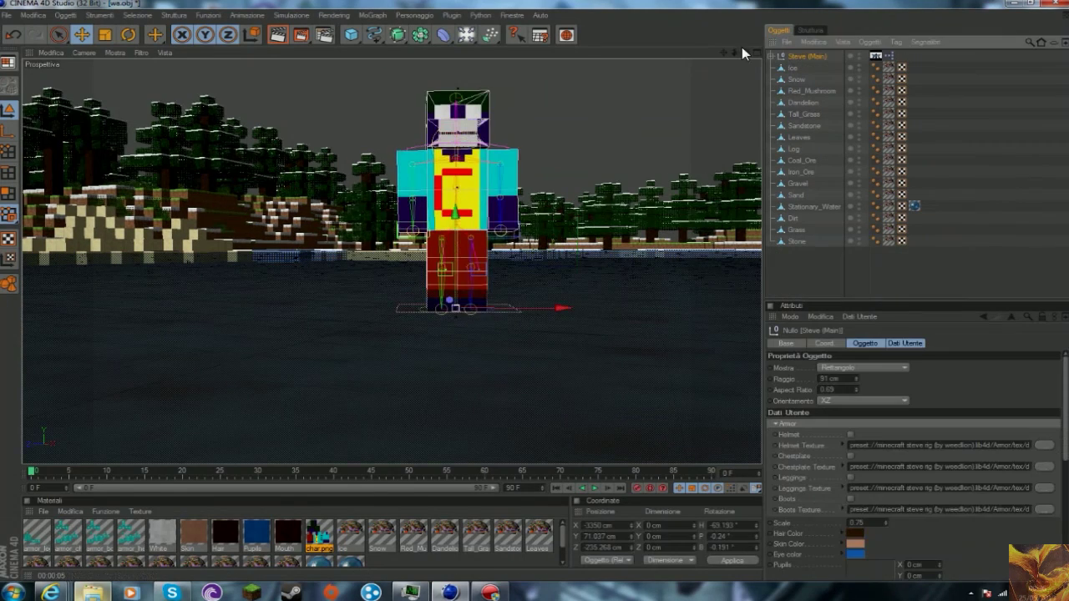
scroll(942, 393, "down", 3)
scroll(896, 478, "down", 5)
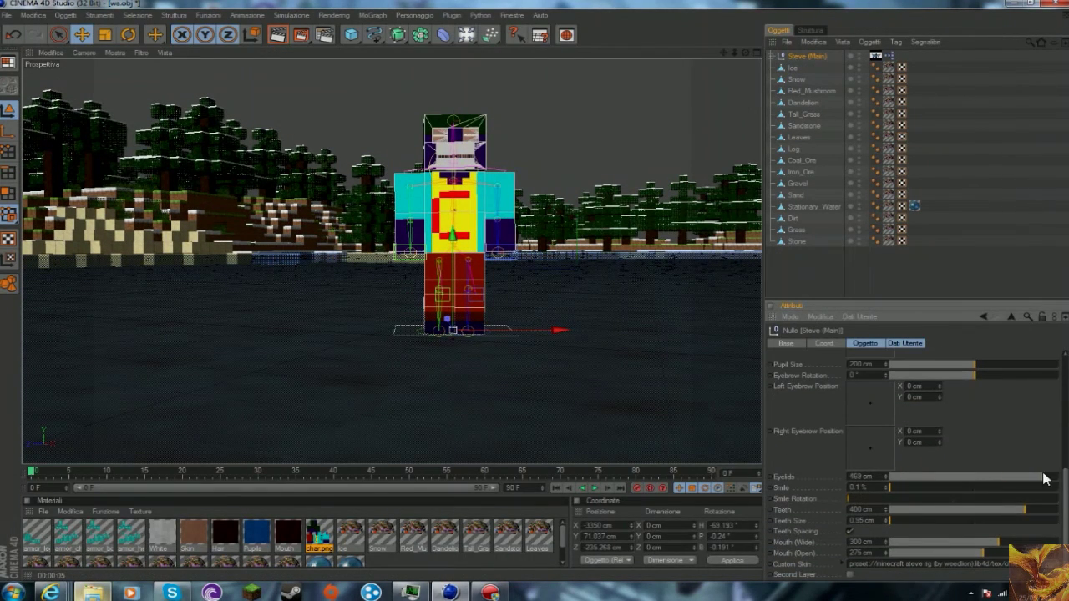
double_click(210, 541)
left_click(547, 164)
scroll(475, 203, "down", 2)
double_click(401, 276)
left_click(562, 333)
left_click(593, 73)
Open the rig's Selettore Visivo bone picker and select the head joint.
left_click(840, 56)
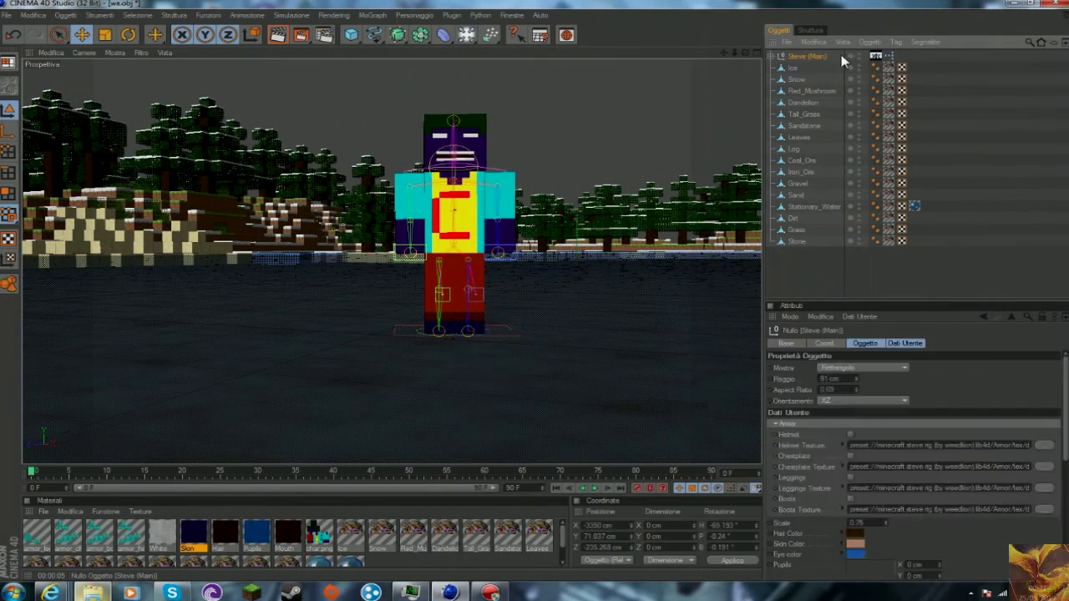
double_click(876, 56)
left_click(887, 91)
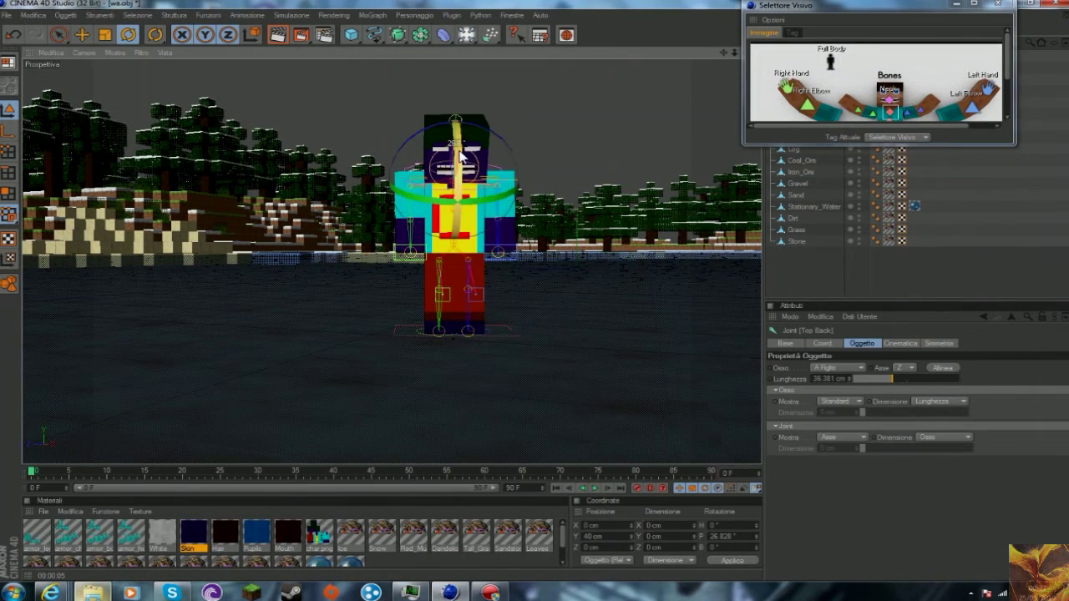
Enlarge the Selettore Visivo picker and raise Steve's right foot so the leg bends.
left_click_drag(1011, 136, 1006, 208)
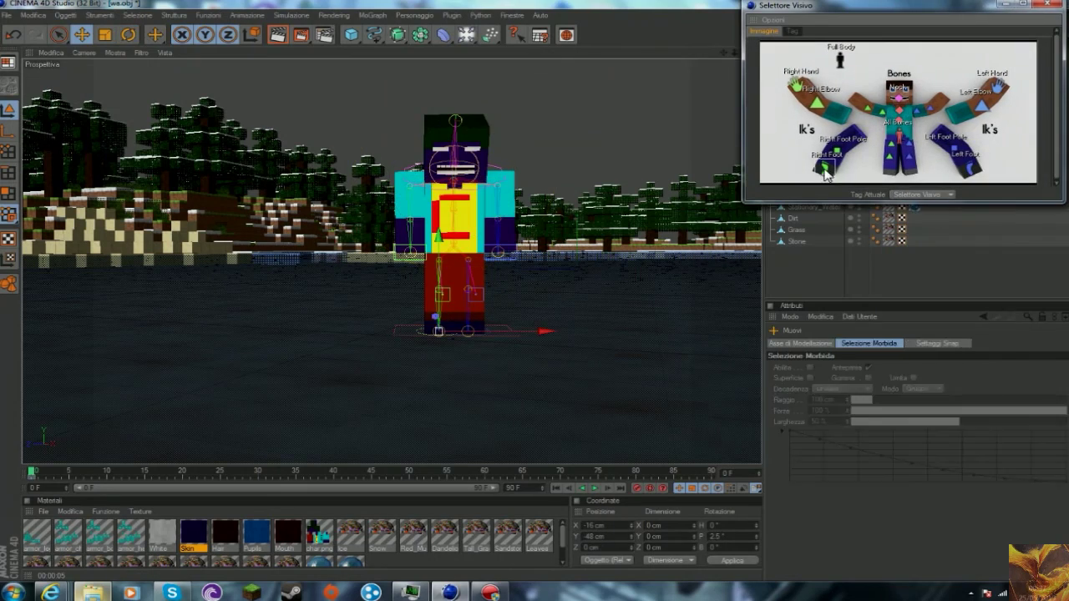
left_click_drag(737, 50, 409, 306)
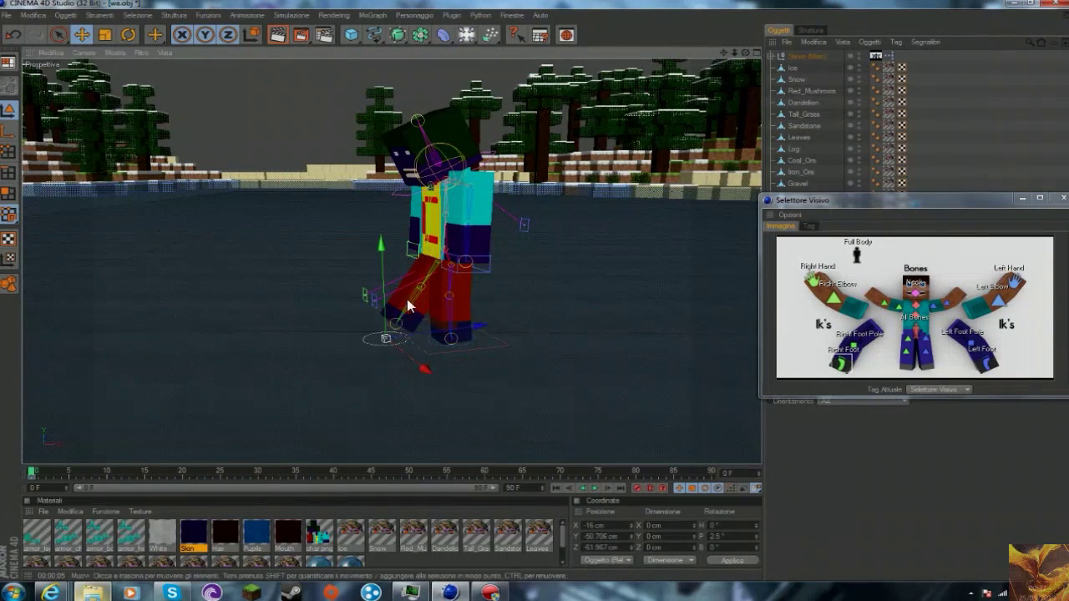
left_click_drag(380, 250, 452, 318)
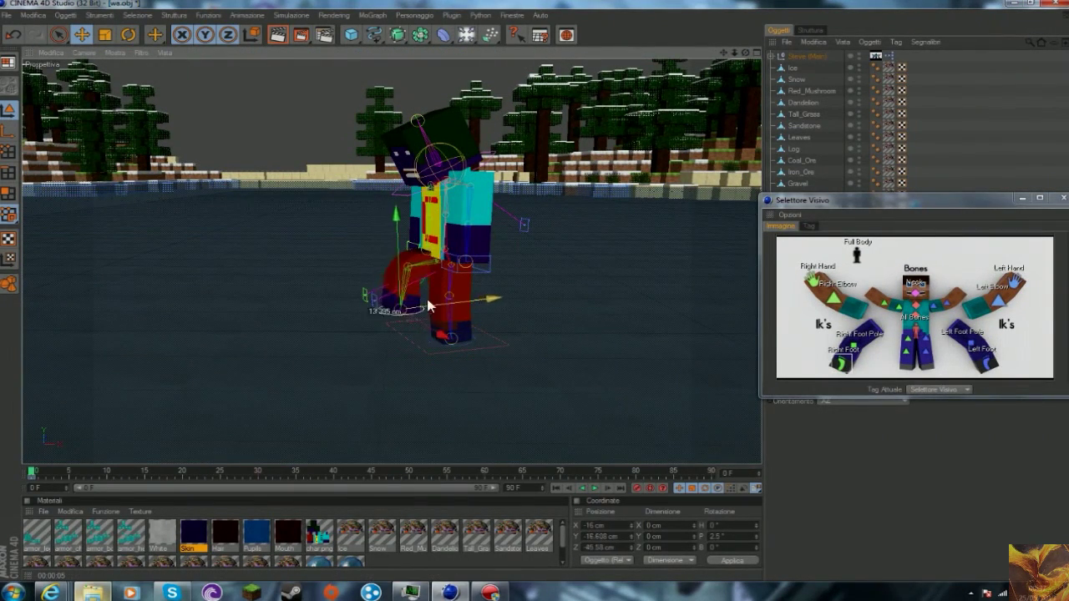
left_click(985, 361)
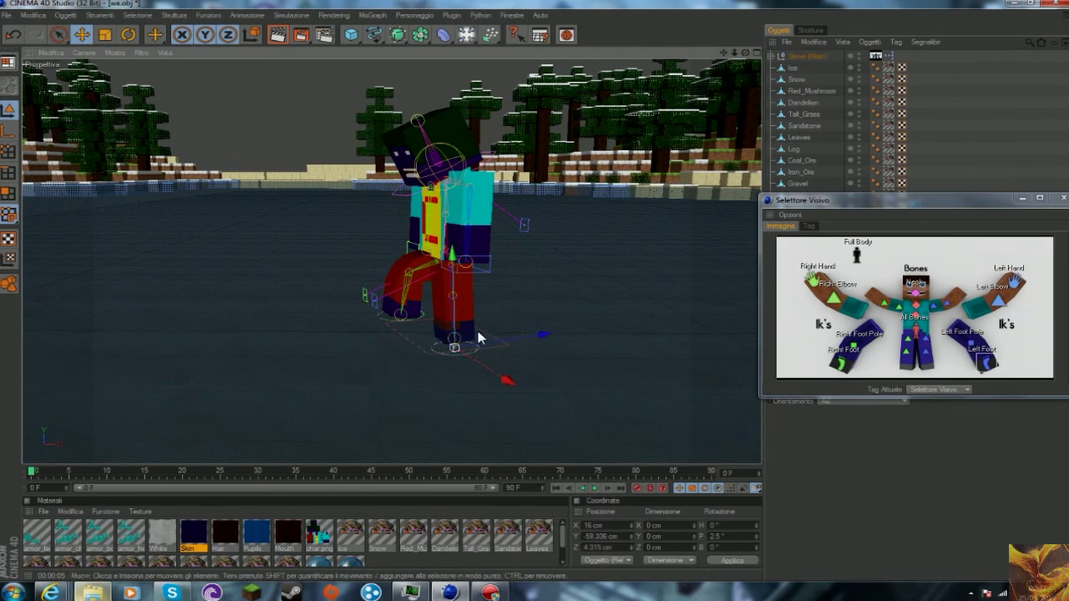
left_click(803, 57)
left_click_drag(746, 52, 802, 60)
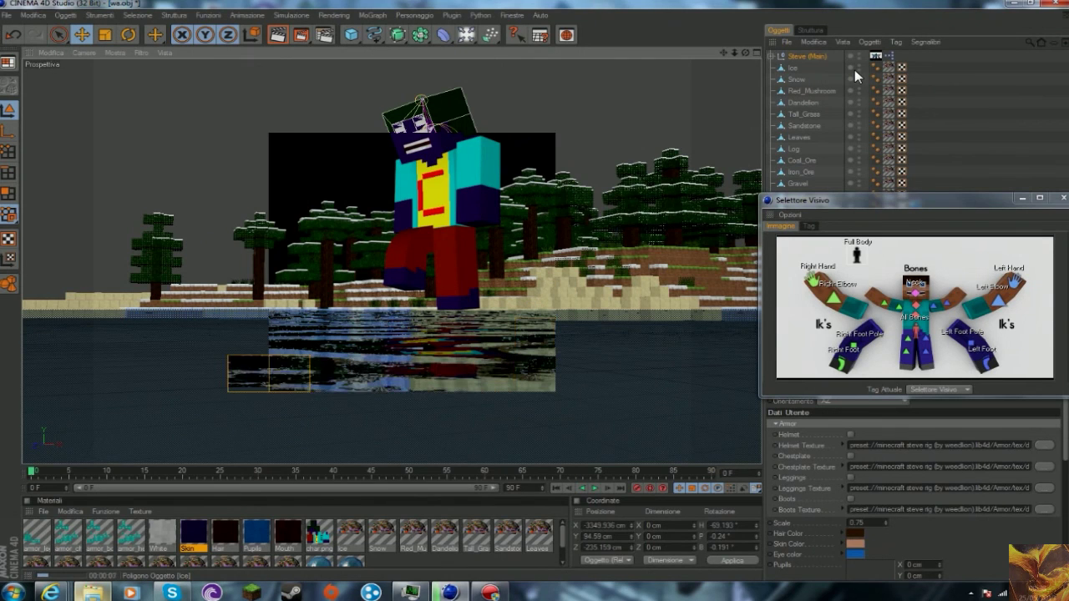
left_click(426, 142)
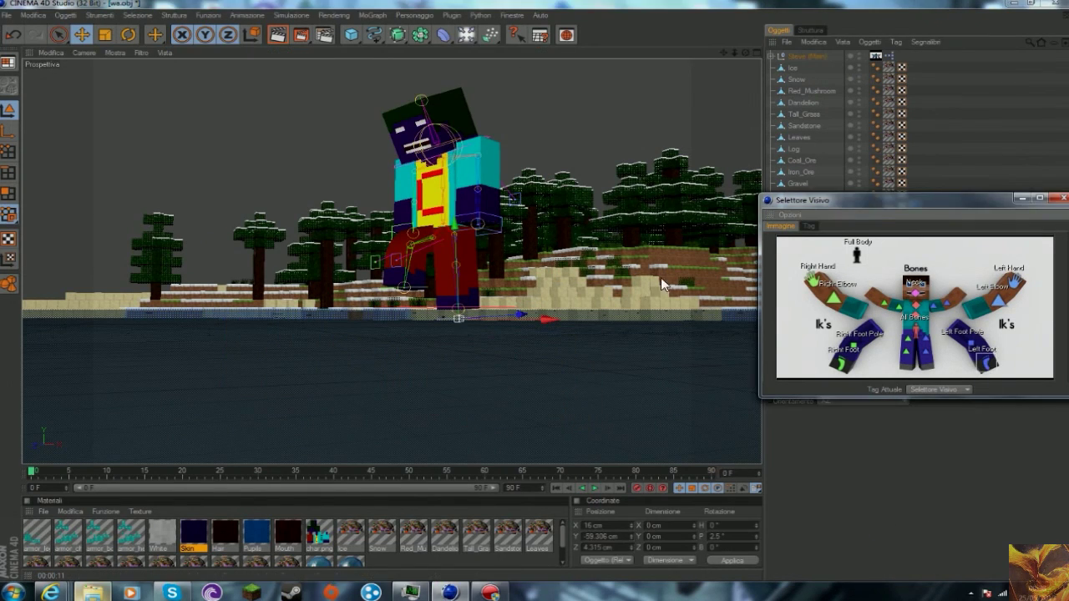
left_click(987, 360)
Tilt Steve's upper body sideways at the chest joint and lift the root control.
left_click(420, 190)
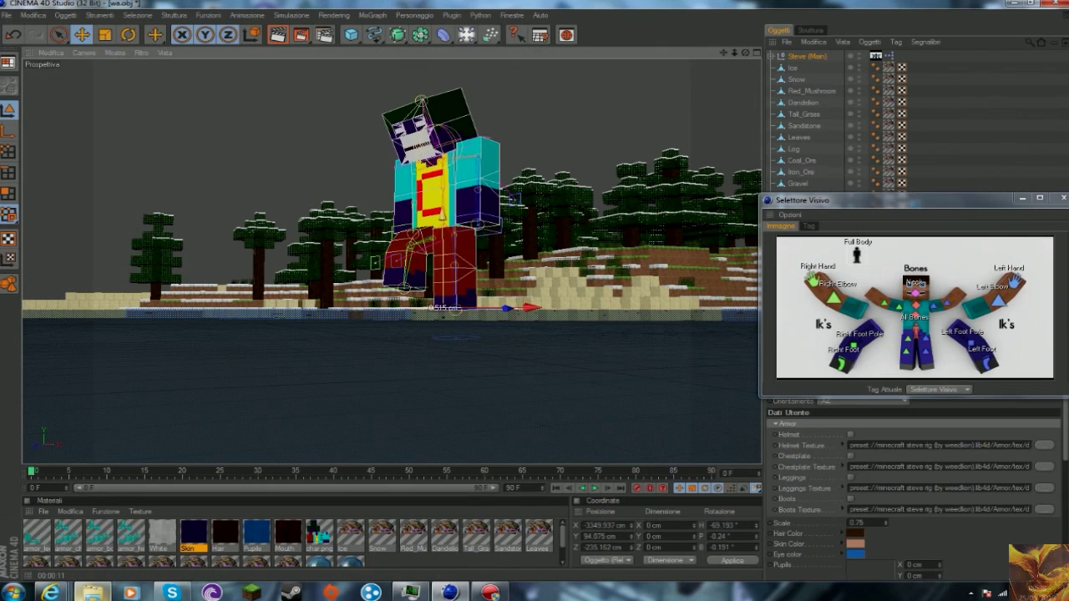
key("r")
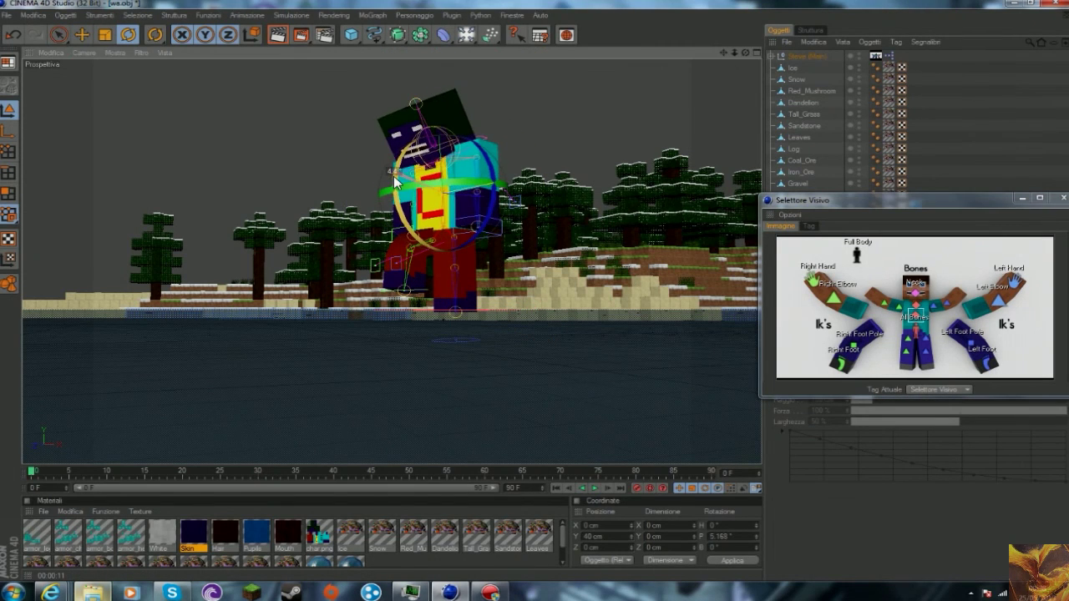
left_click(910, 349)
mouse_move(408, 179)
left_mouse_down()
mouse_move(392, 221)
mouse_move(401, 205)
left_mouse_up()
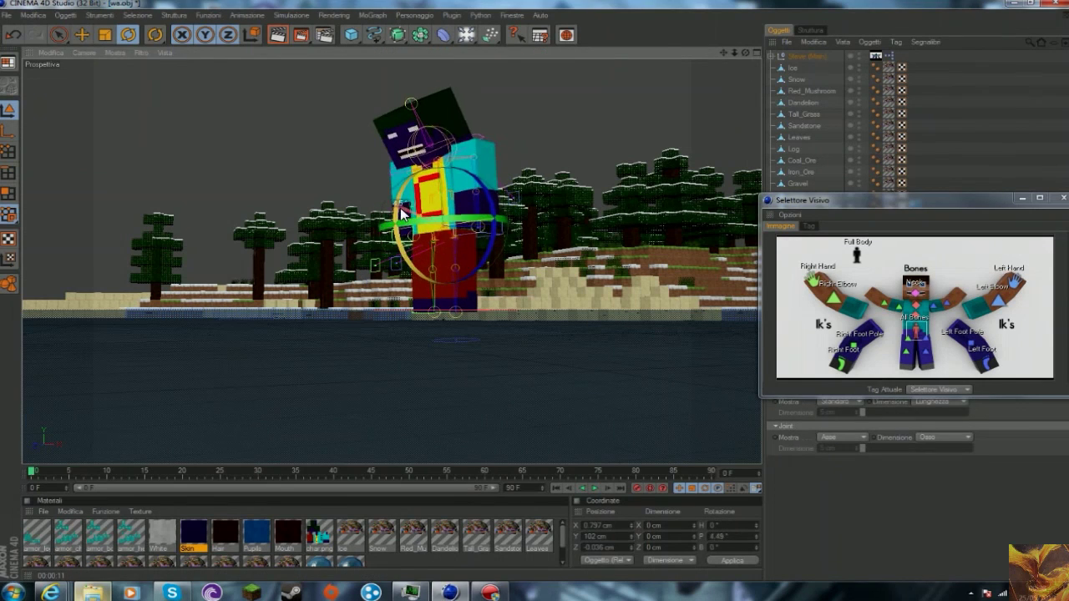
key("e")
left_click(464, 316)
left_click_drag(467, 315, 489, 302)
mouse_move(744, 51)
left_mouse_down()
mouse_move(506, 302)
mouse_move(467, 307)
left_mouse_up()
left_click(985, 362)
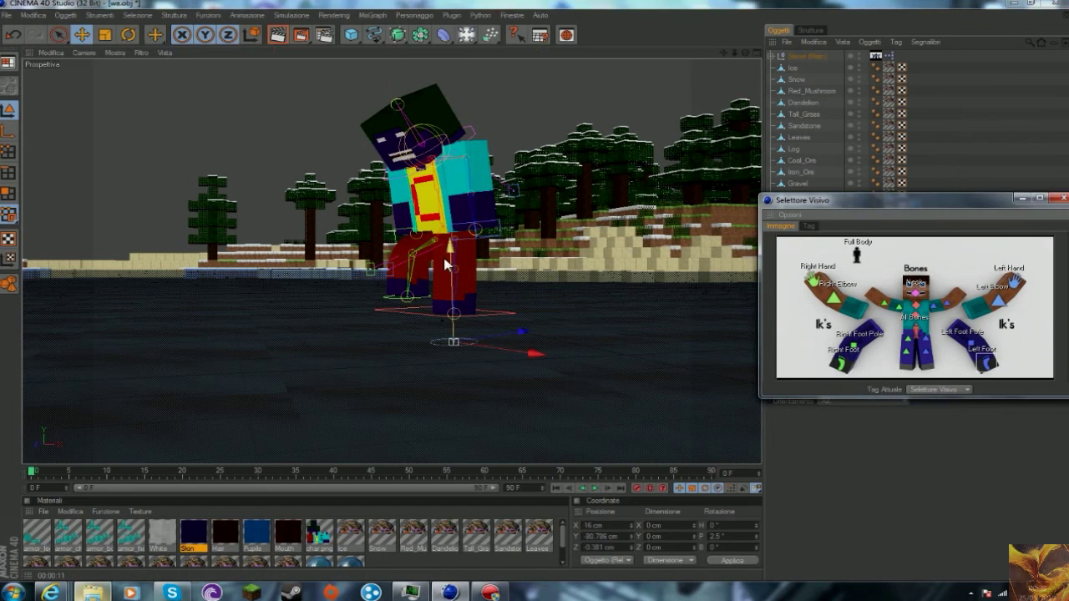
left_click(811, 57)
left_click_drag(1065, 461, 1066, 541)
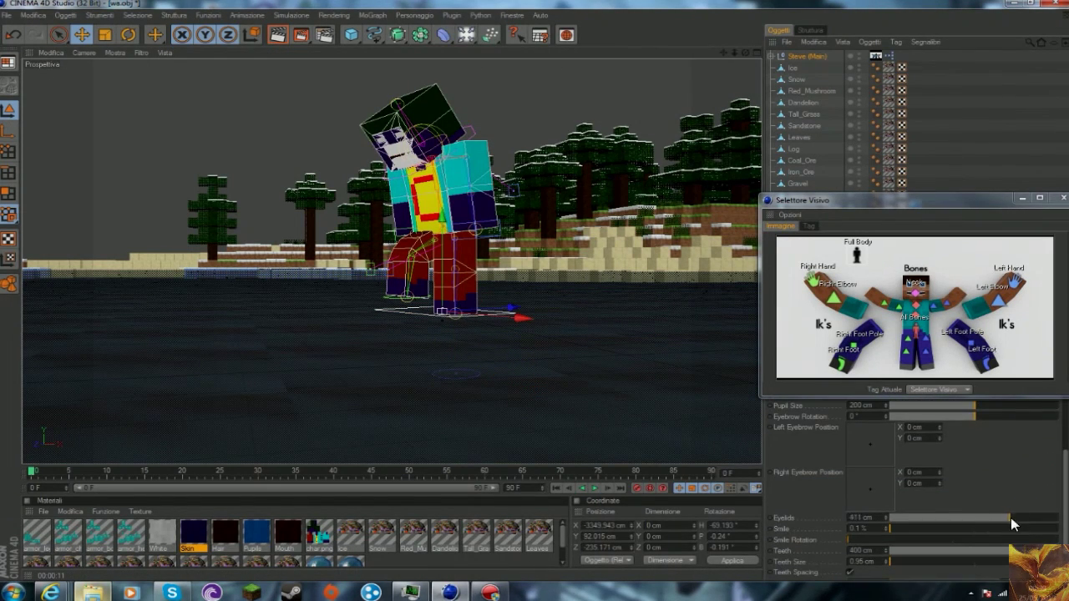
Change Steve's Teeth size in User Data and render test previews of the view.
scroll(1033, 470, "down", 2)
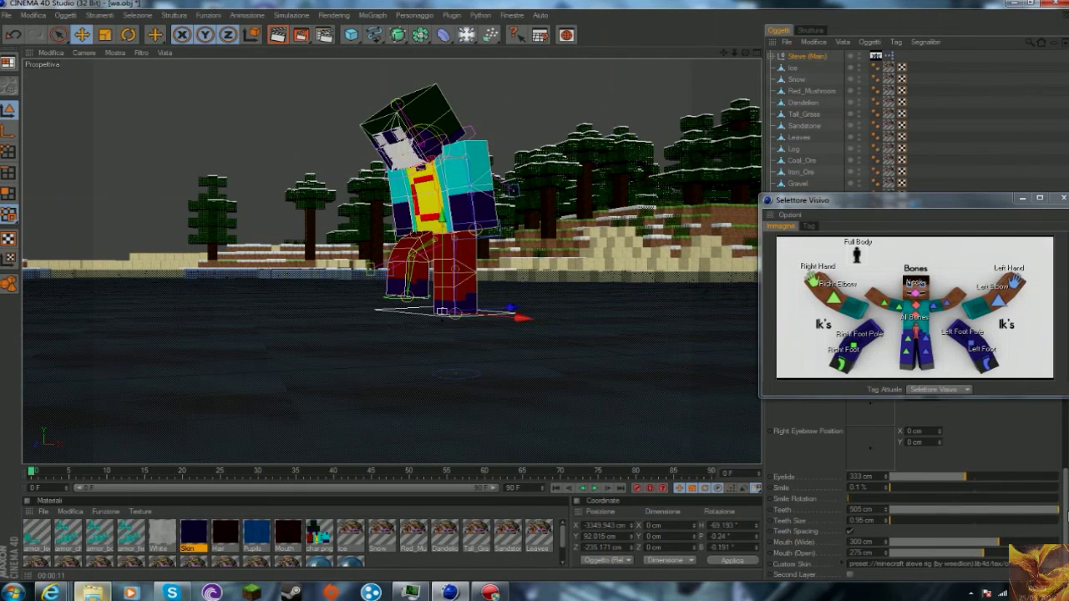
left_click(280, 34)
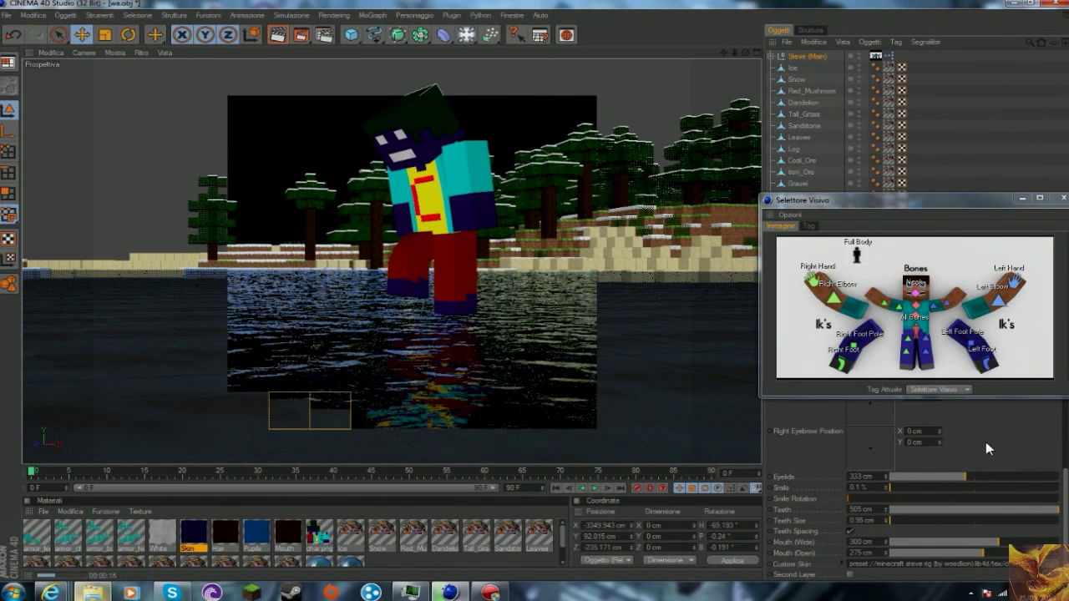
left_click(1045, 510)
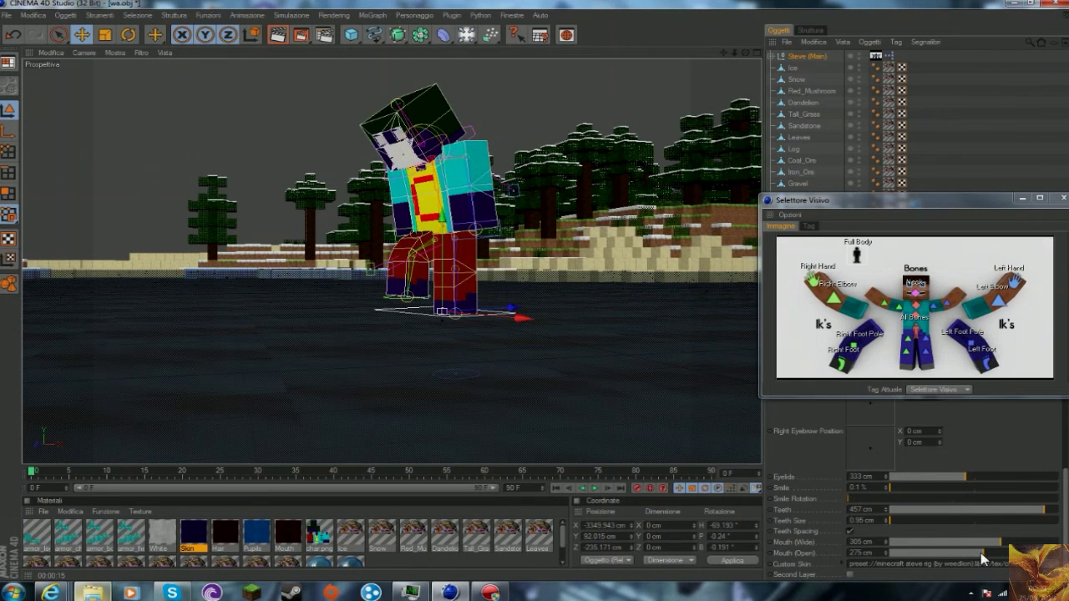
left_click(290, 87)
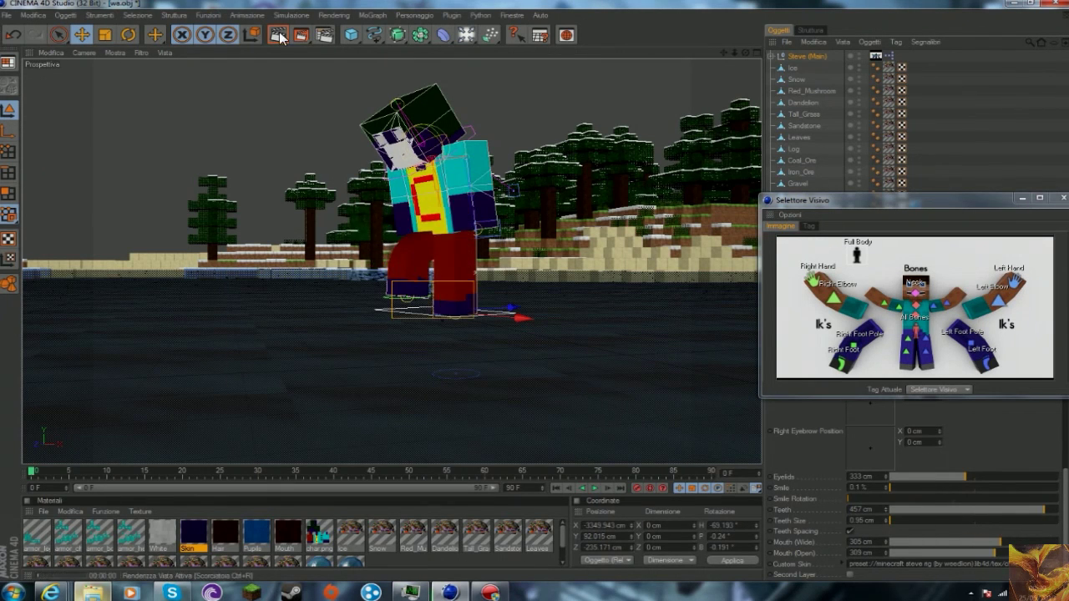
left_click(300, 35)
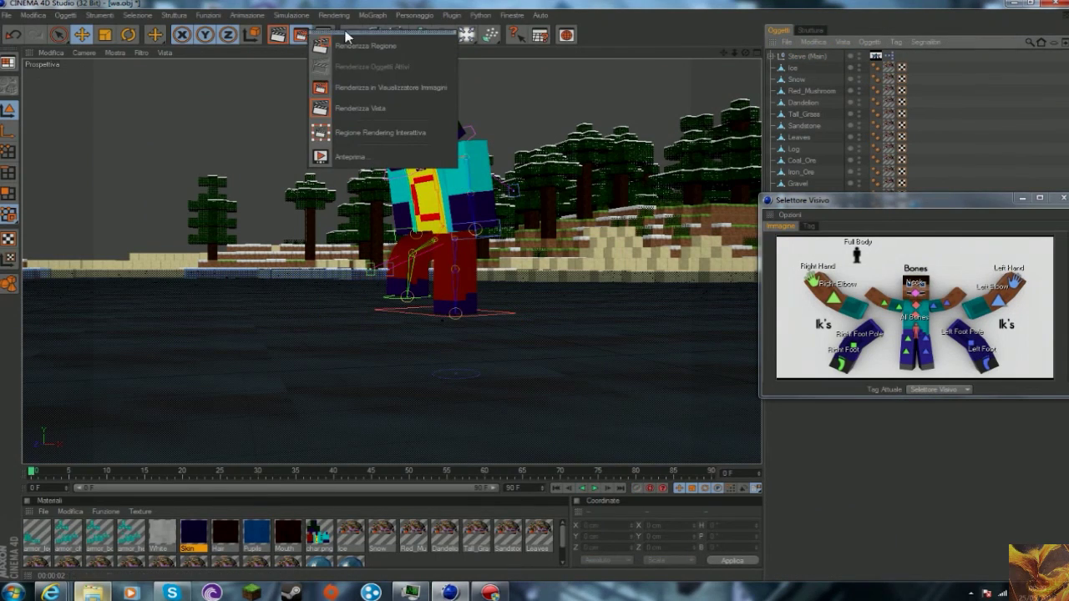
left_click(359, 108)
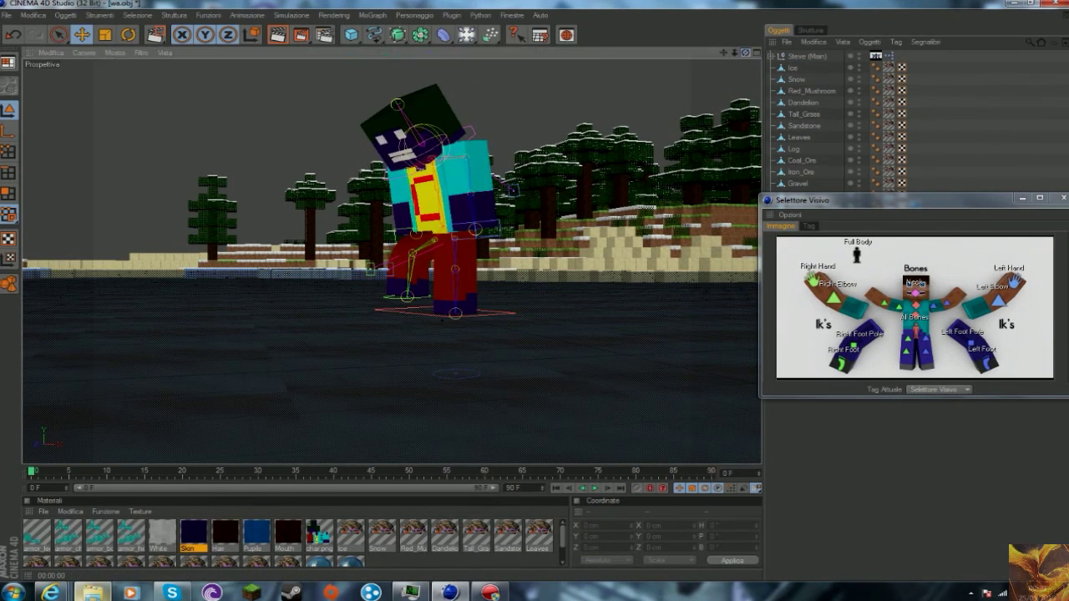
Reframe the view around Steve and add a Cielo sky object.
left_click(803, 56)
left_click_drag(746, 56, 748, 49)
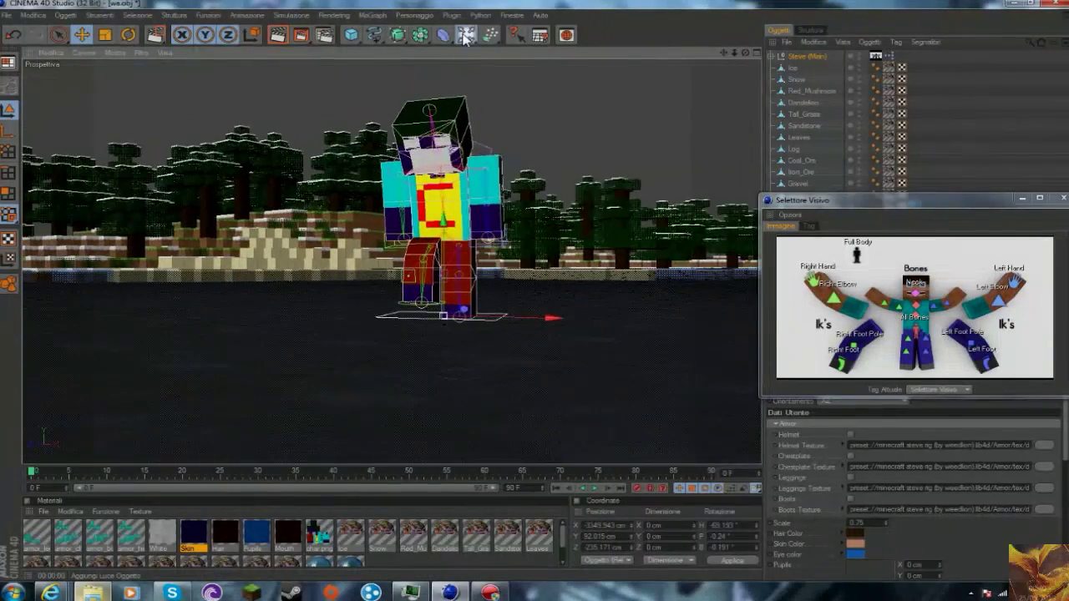
left_click(465, 37)
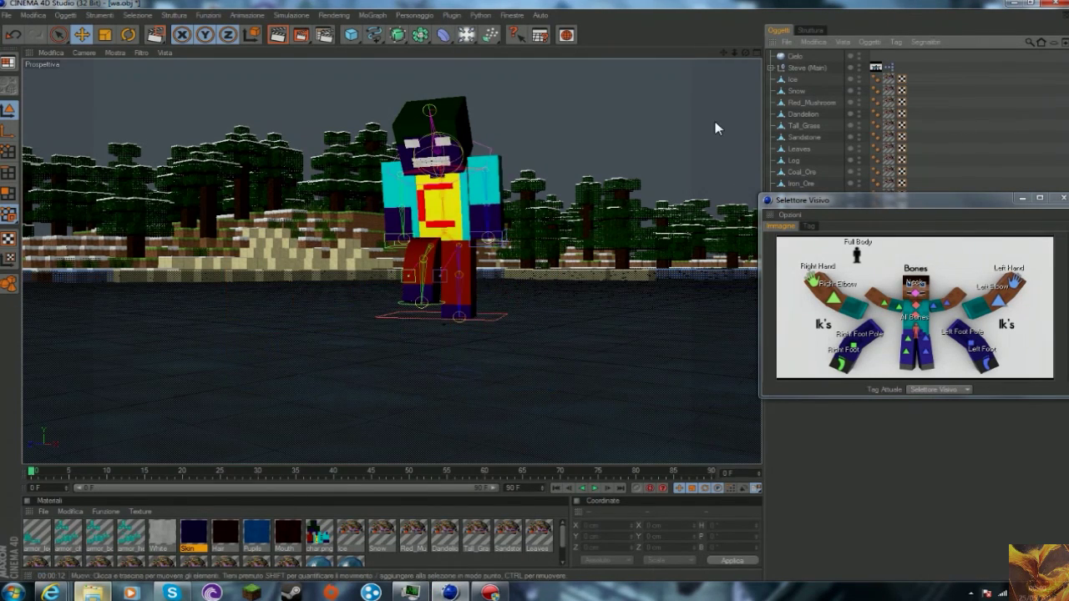
Zoom out and delete the Sole light's sun tag, moving the bone picker aside.
scroll(716, 126, "down", 5)
mouse_move(745, 51)
left_mouse_down()
mouse_move(468, 37)
mouse_move(525, 134)
left_mouse_up()
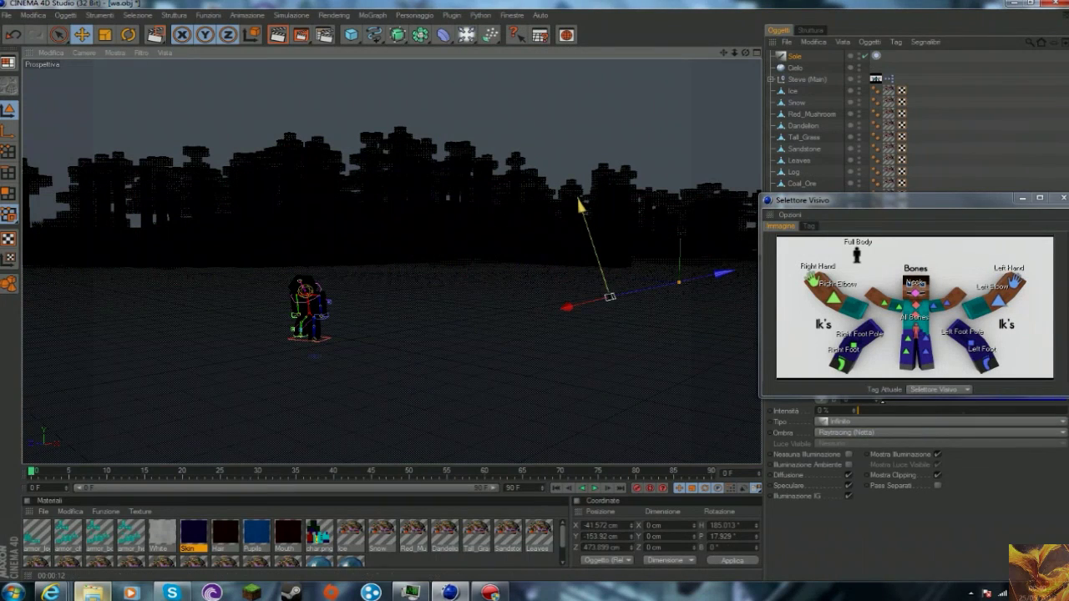
left_click(875, 56)
key("Delete")
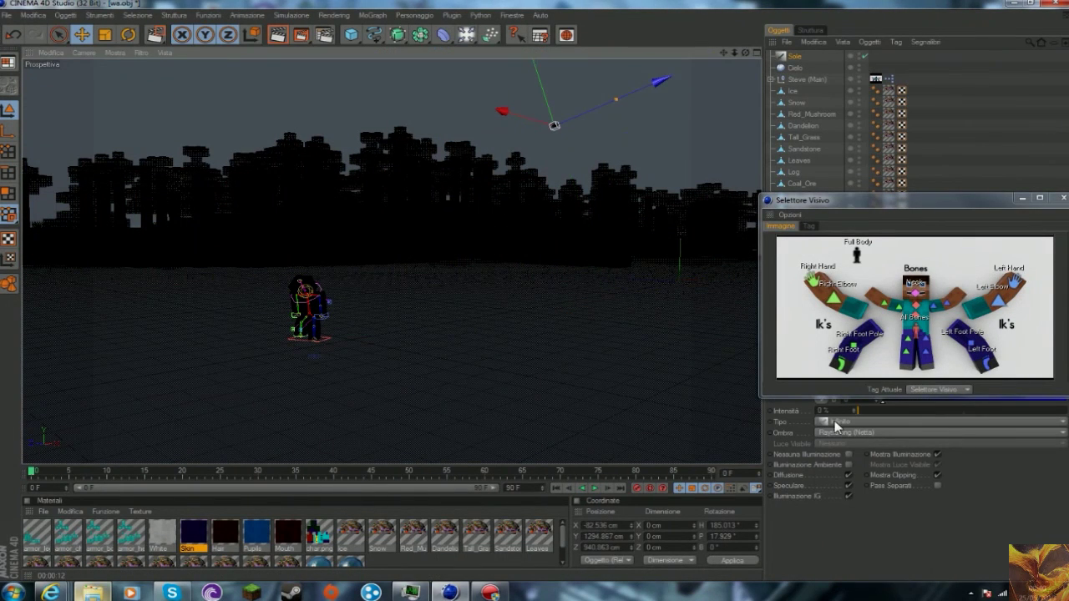
left_click_drag(831, 200, 833, 27)
left_click(839, 422)
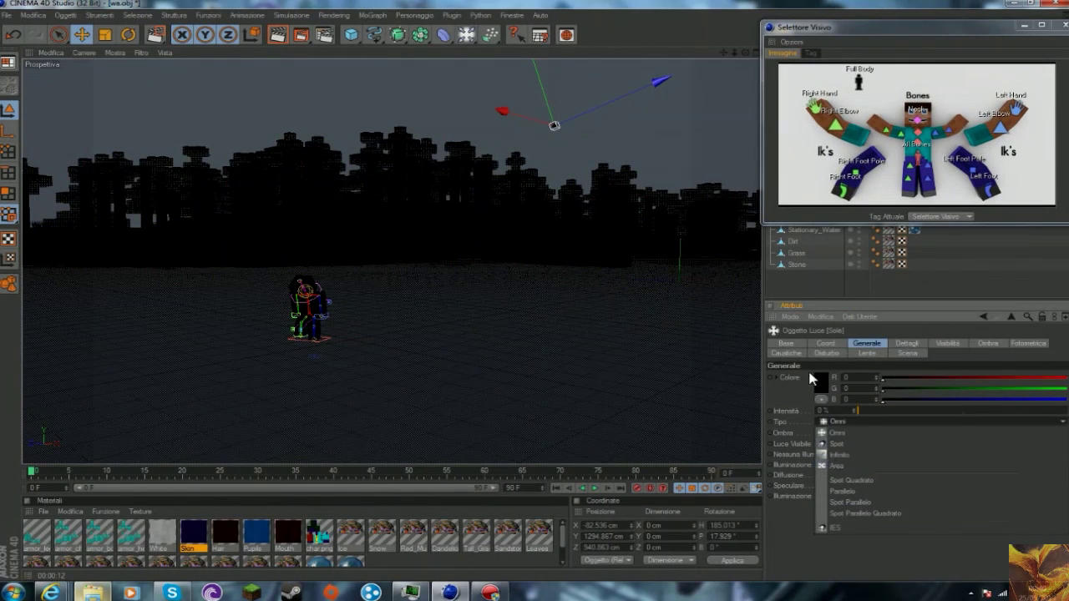
left_click(815, 380)
key("Escape")
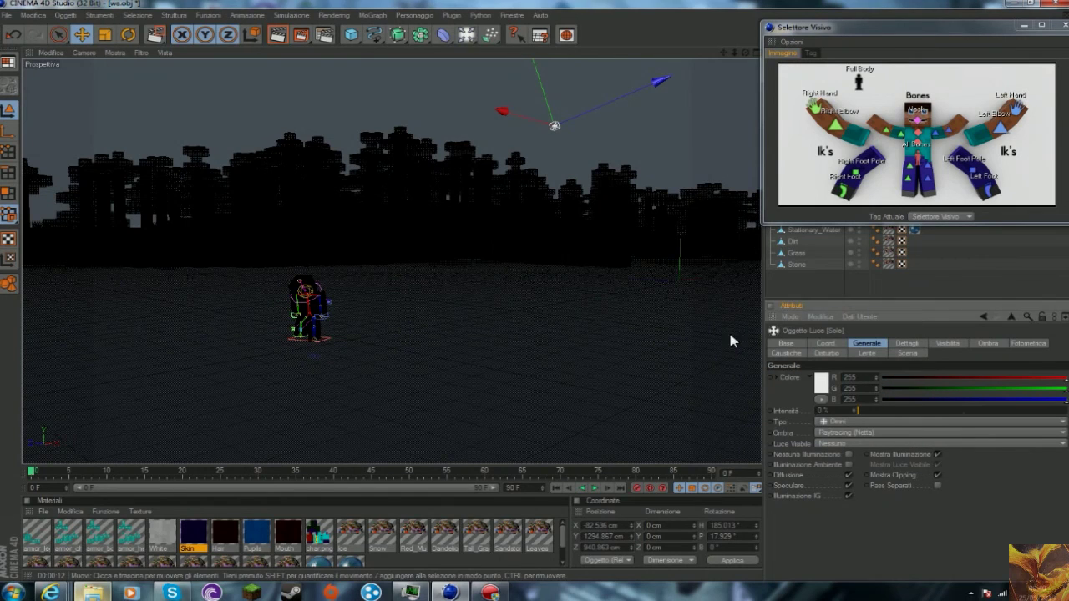
Move the sun light further left while looking through its settings tabs.
left_click_drag(555, 125, 539, 132)
left_click(786, 343)
left_click(866, 343)
left_click(823, 354)
left_click(901, 353)
left_click(873, 343)
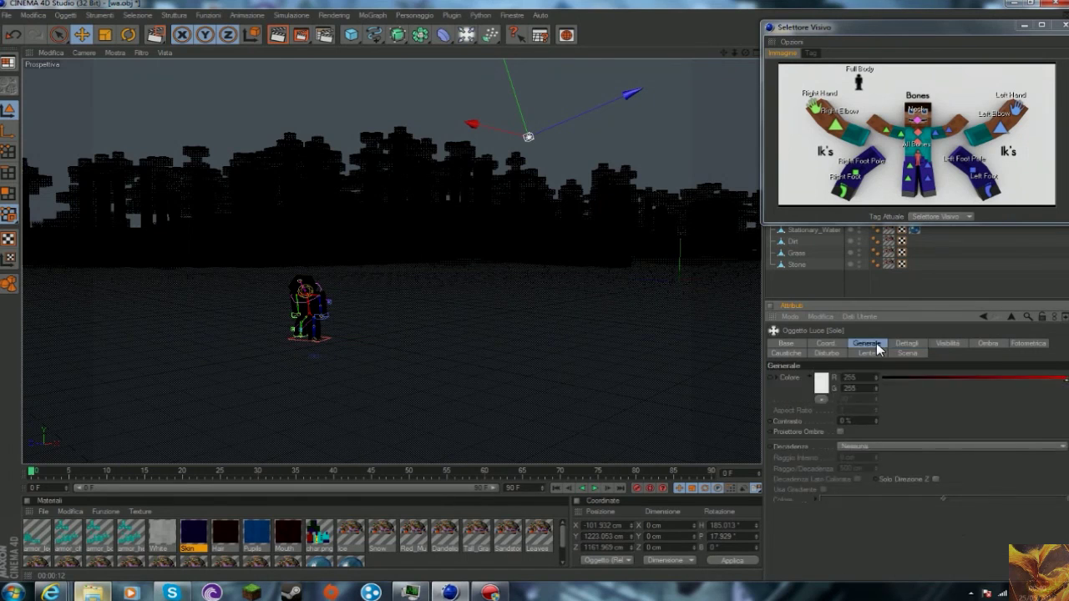
left_click(869, 343)
left_click_drag(500, 132, 320, 89)
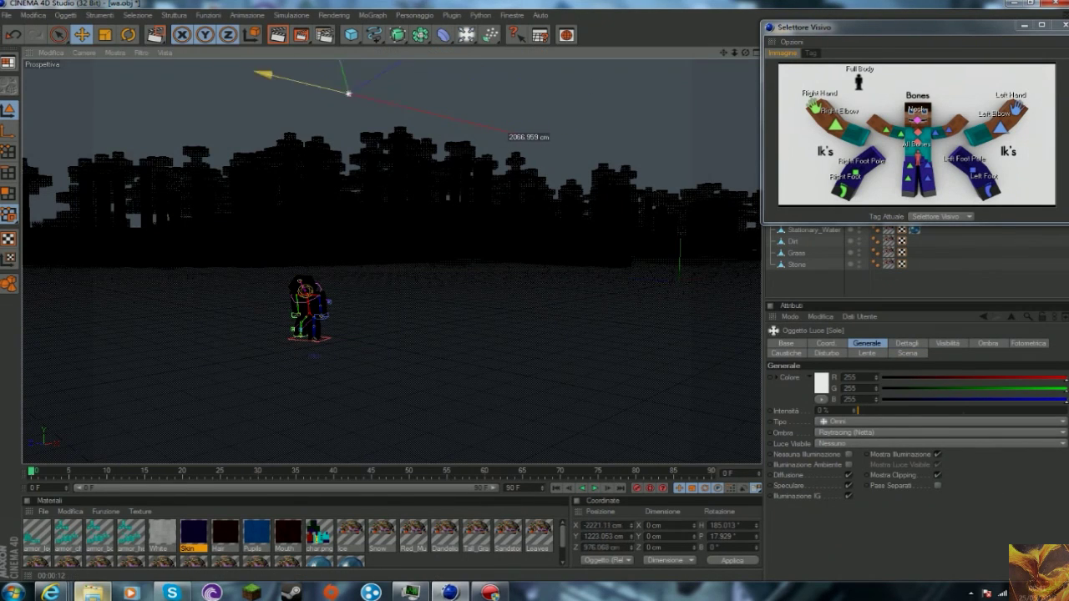
Set the sun light to 50% intensity with orange colour R 252, G 174, B 72.
left_click_drag(852, 411, 961, 411)
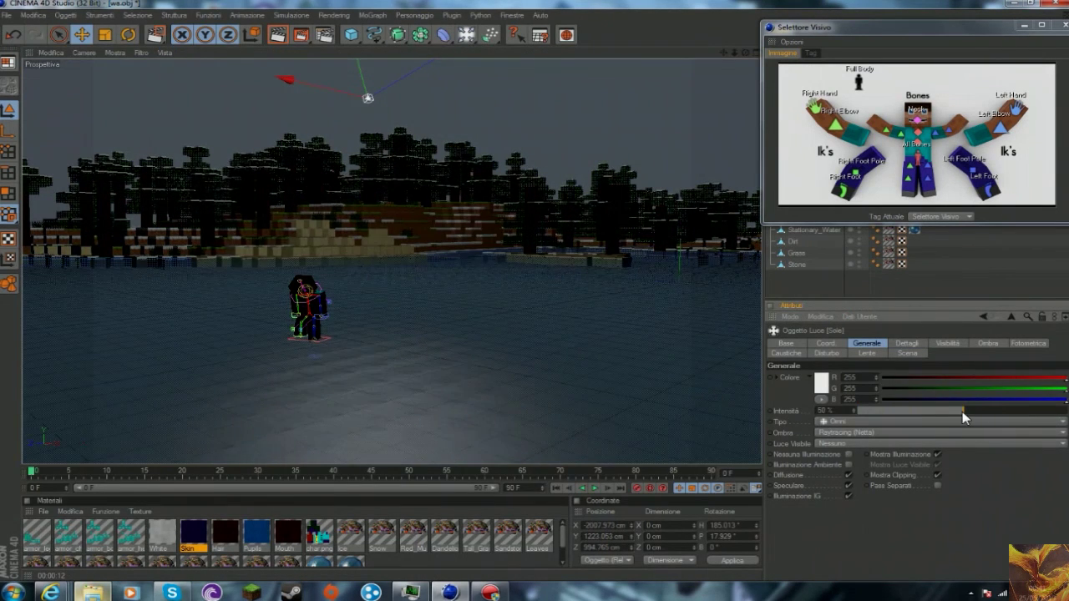
left_click(821, 383)
left_click(798, 335)
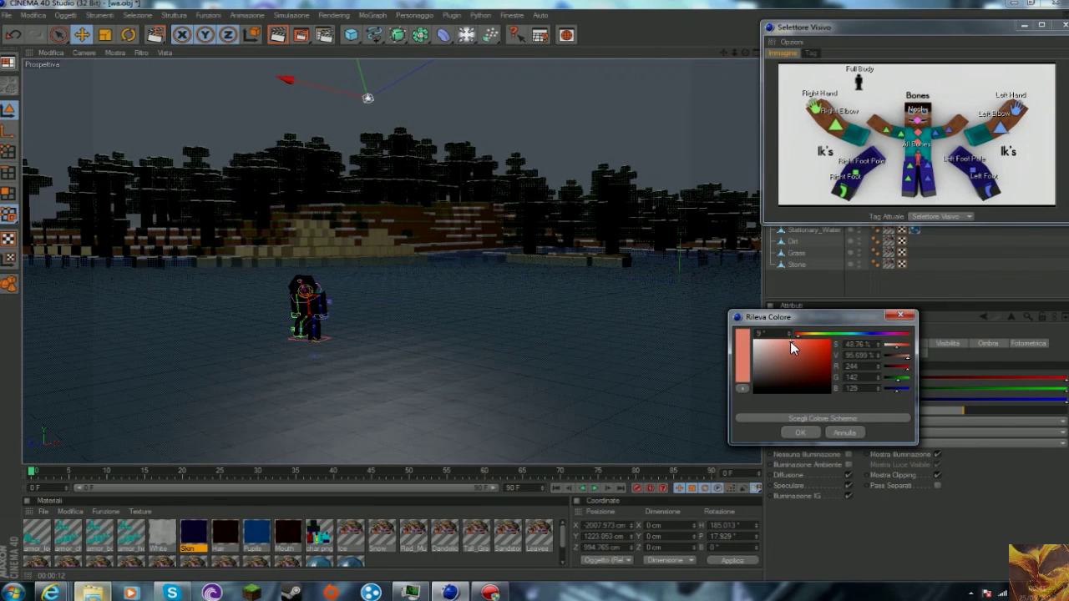
left_click_drag(790, 342, 794, 346)
left_click(806, 338)
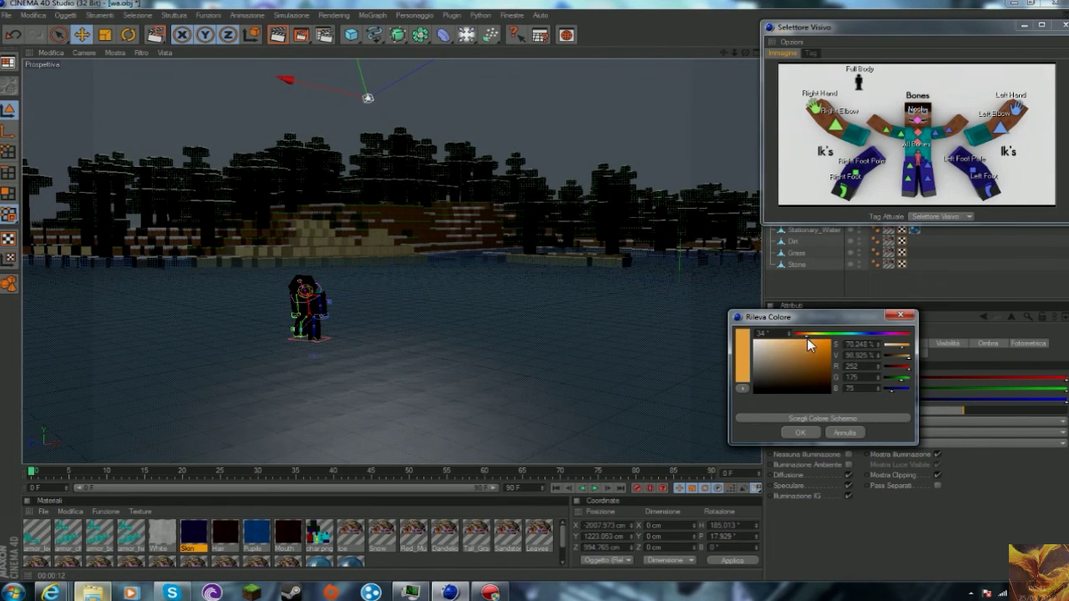
left_click(799, 432)
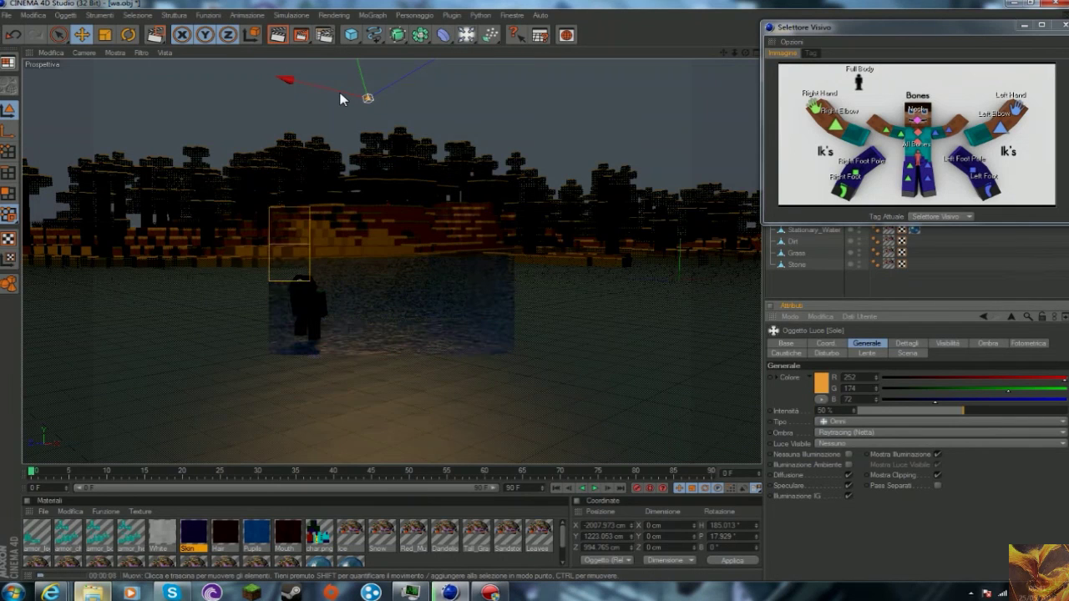
left_click_drag(852, 41, 852, 226)
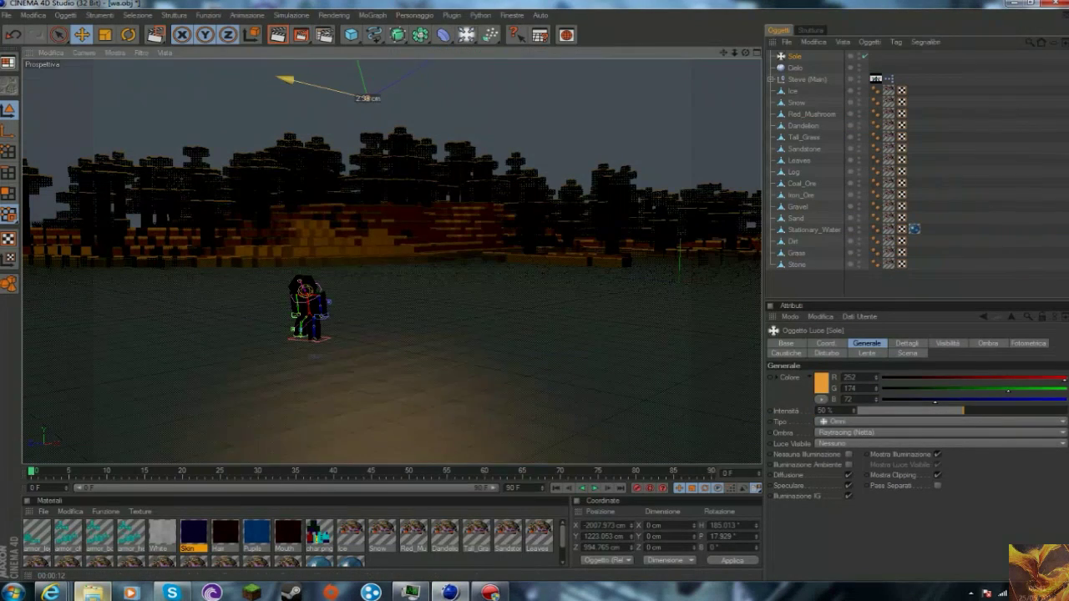
Shift the Sole light slightly and bring the view in over the character.
left_click_drag(351, 95, 355, 98)
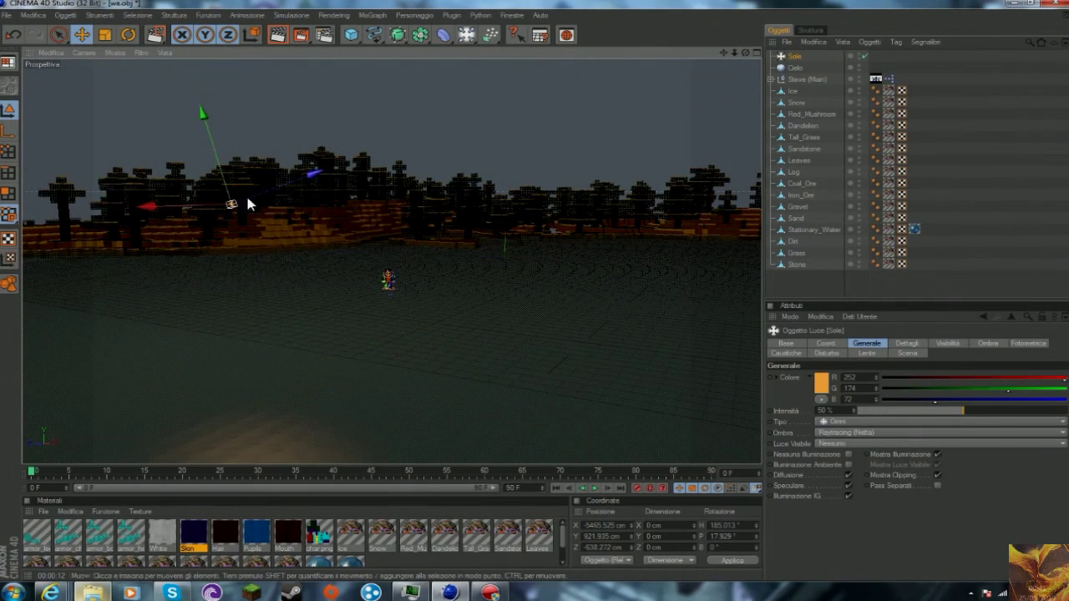
left_click_drag(246, 203, 337, 175)
left_click_drag(746, 51, 561, 224)
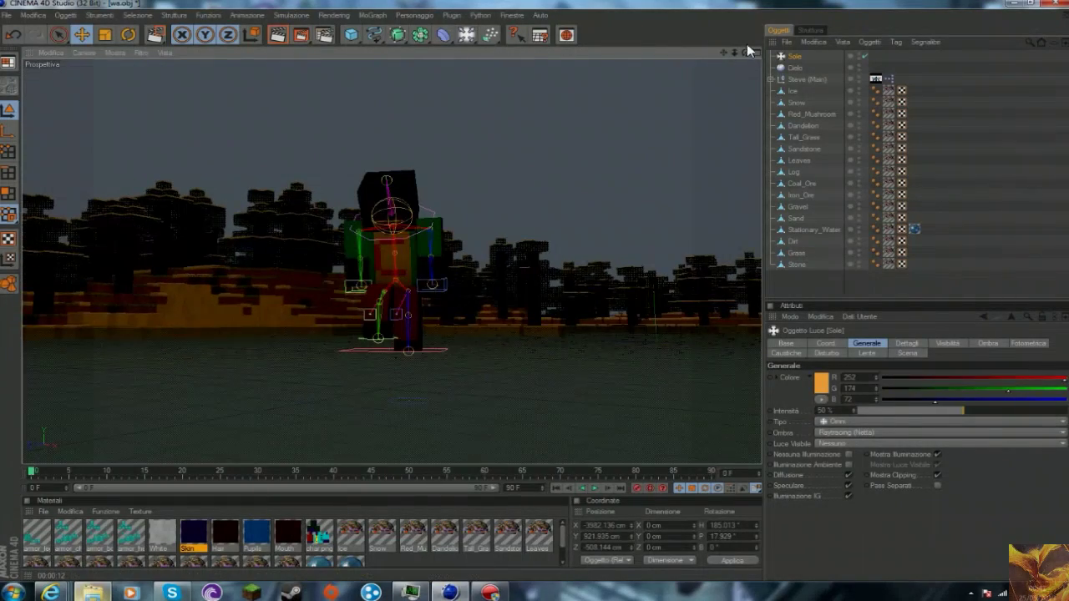
Raise Steve (Main) along Y to 86.754 cm and preview-render the viewport.
left_click(807, 78)
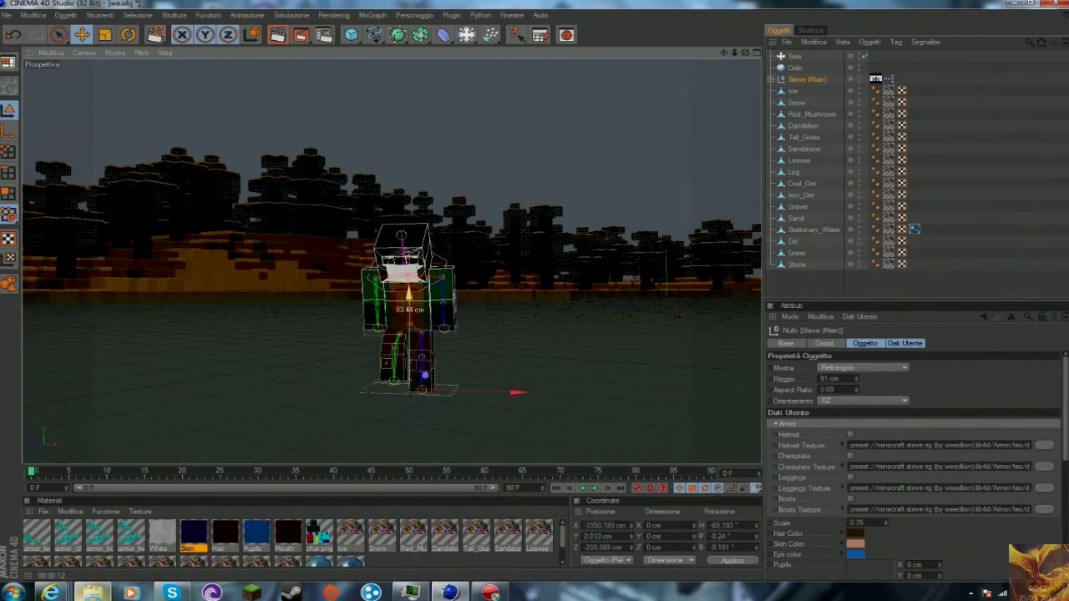
left_click_drag(746, 52, 745, 73)
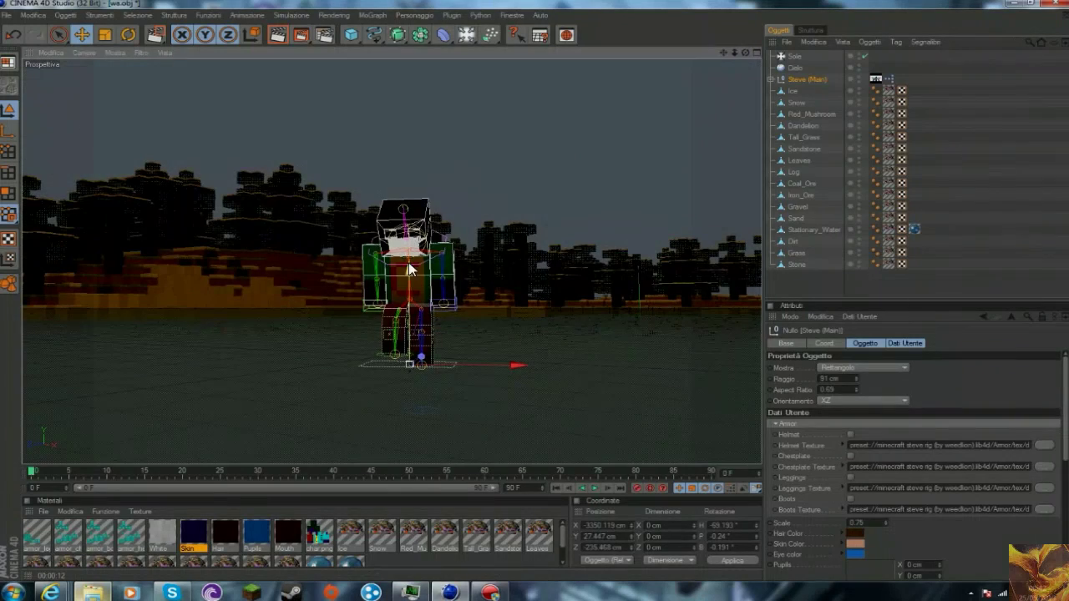
left_click_drag(409, 363, 409, 317)
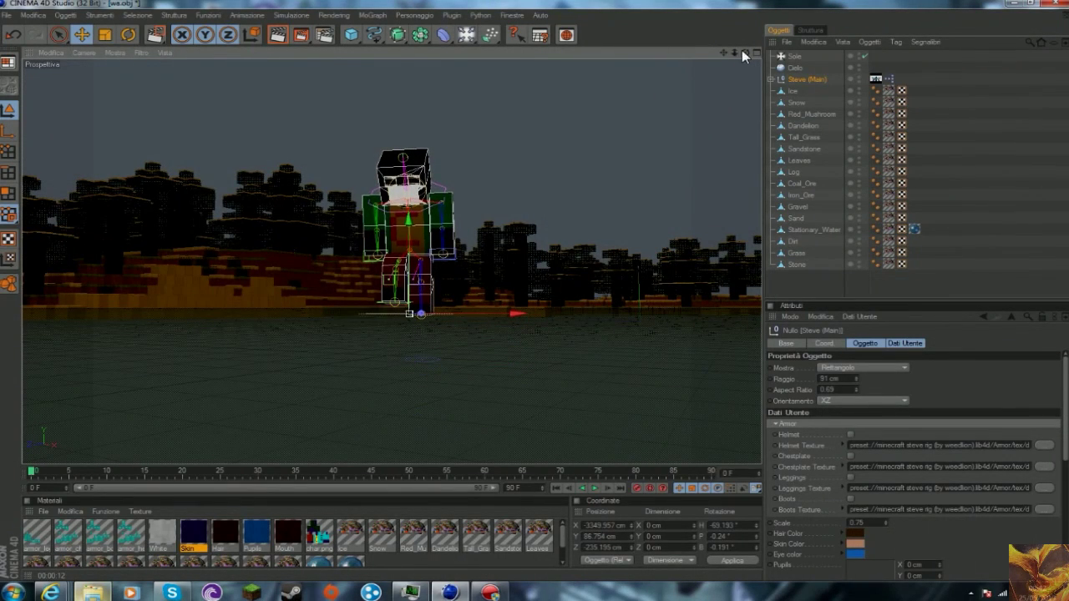
left_click_drag(745, 56, 718, 50)
left_click(278, 35)
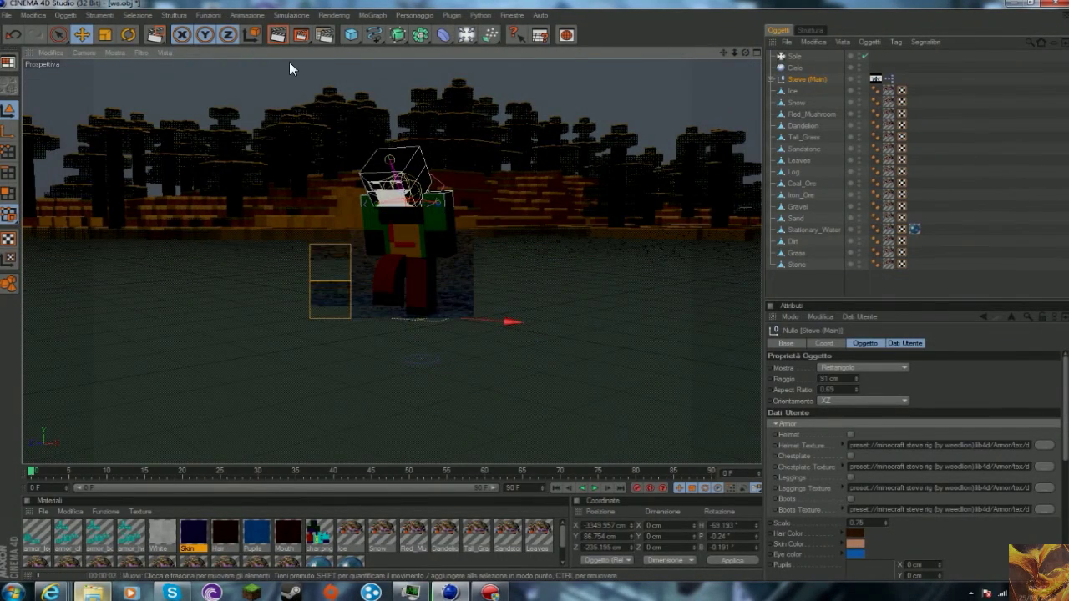
In Selettore Visivo, pick the Right Hand IK control and drag it down to lower Steve's arm.
double_click(875, 78)
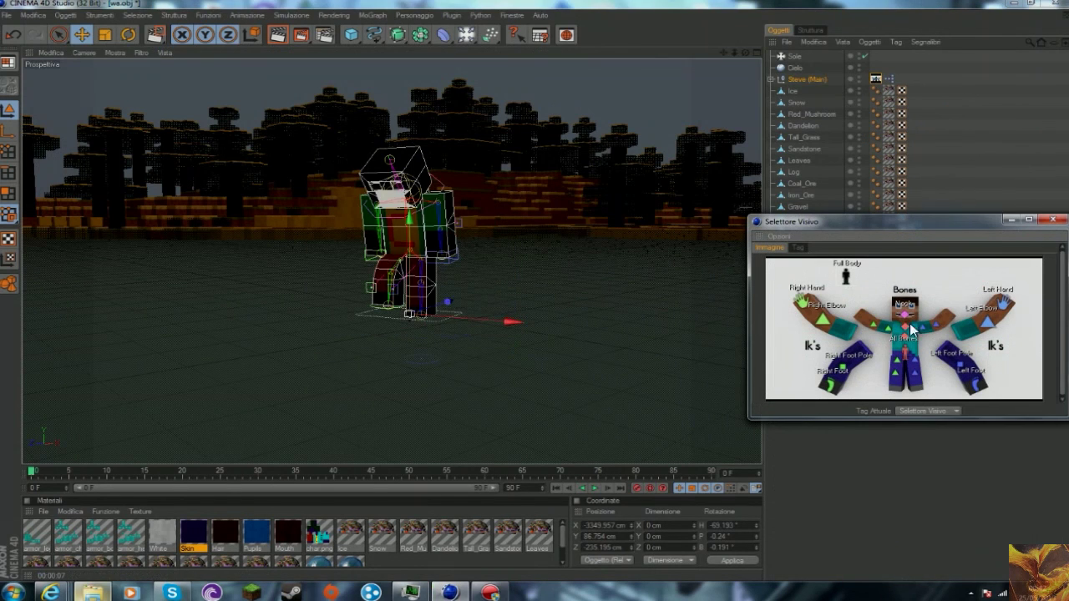
key("r")
left_click(382, 177)
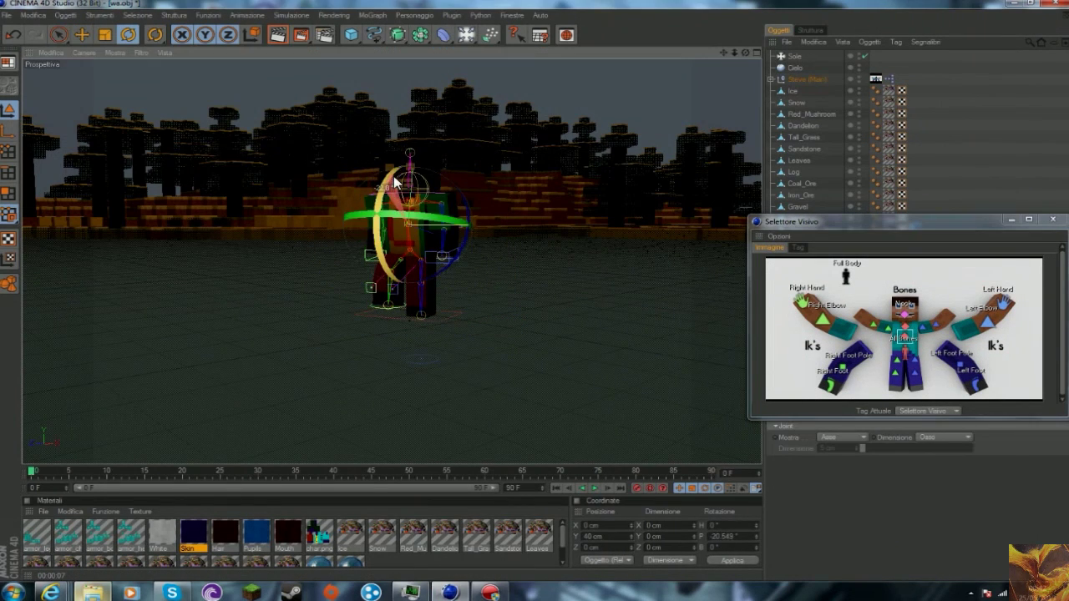
left_click(383, 213)
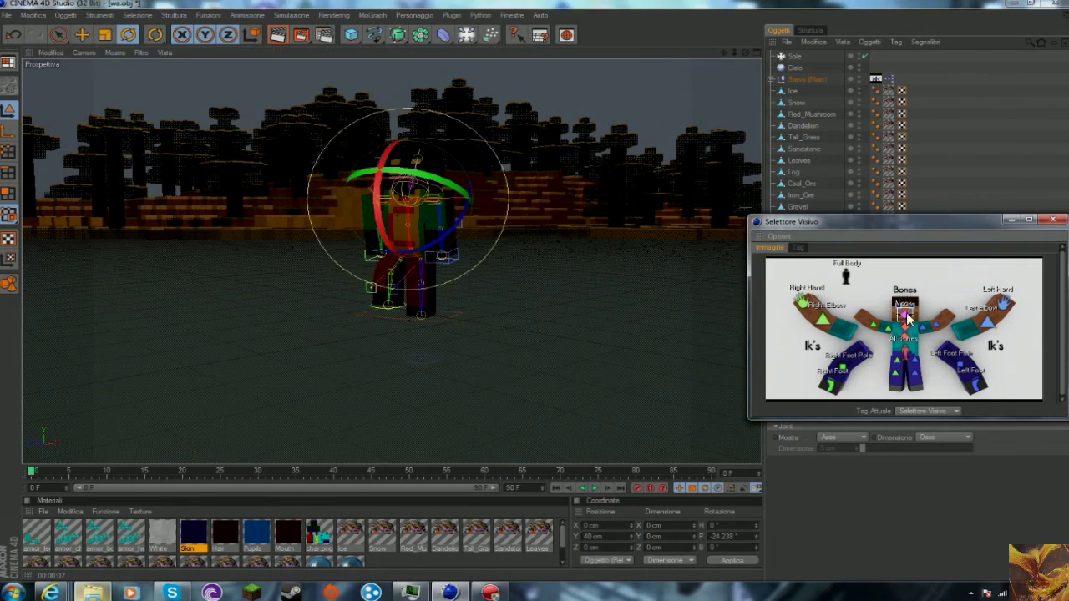
left_click(388, 241)
key("e")
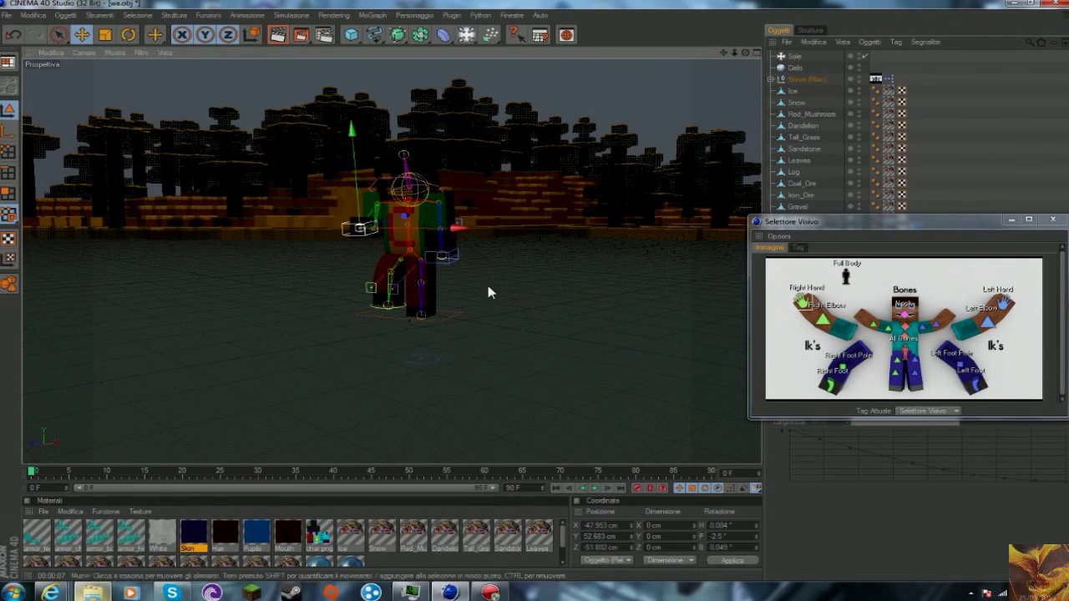
left_click_drag(463, 262, 455, 299)
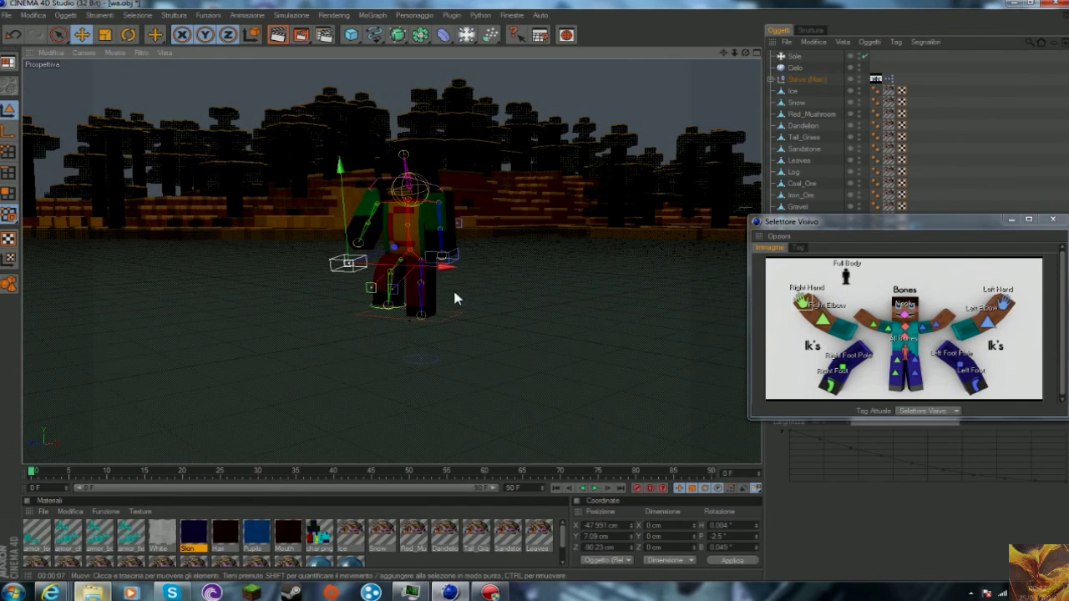
left_click(795, 56)
Raise the Sole light high above the horizon with 55% intensity and colour 255/144/0.
left_click_drag(401, 251, 596, 222, "alt")
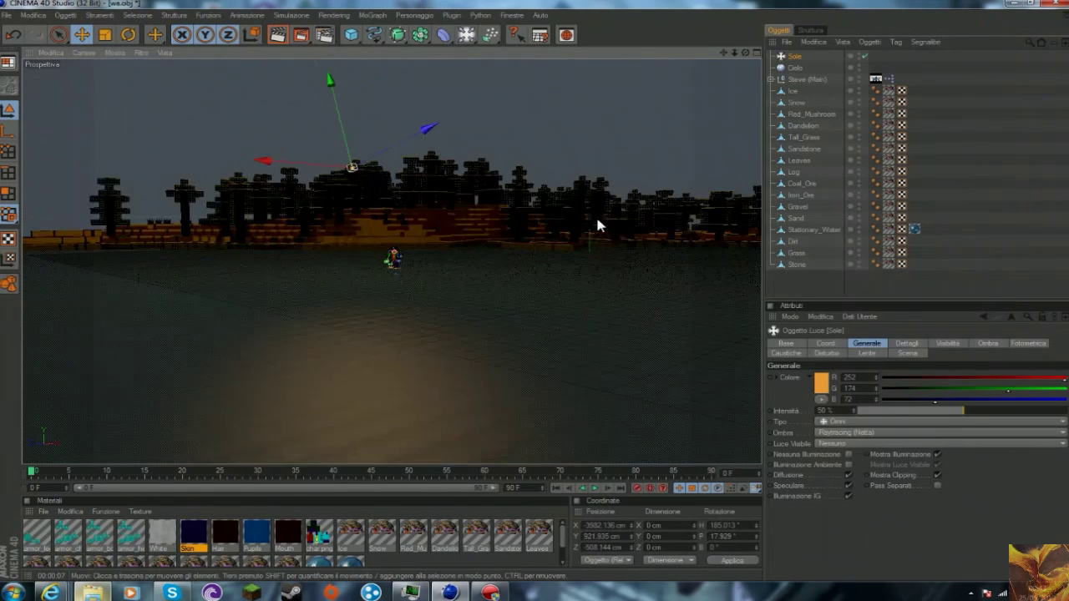
left_click_drag(392, 232, 433, 107)
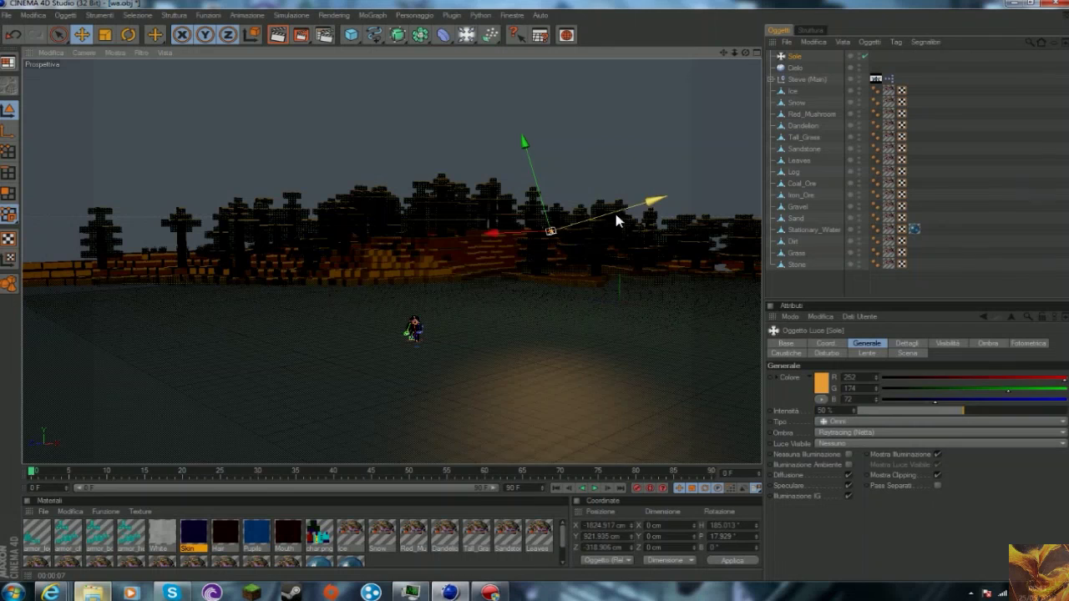
left_click(1006, 411)
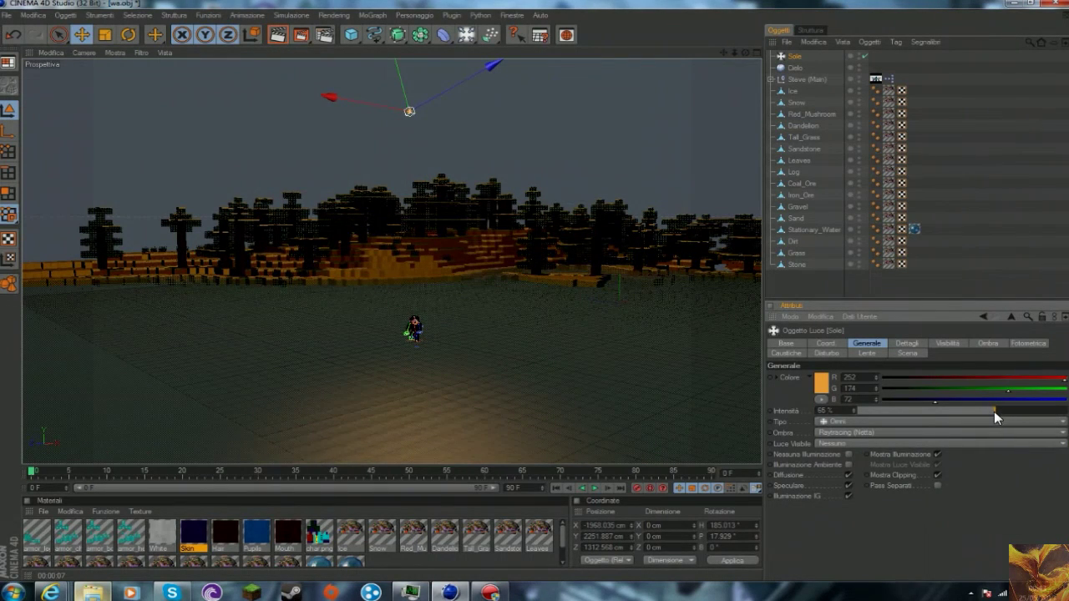
left_click(822, 381)
left_click(791, 342)
left_click(800, 423)
left_click(543, 234)
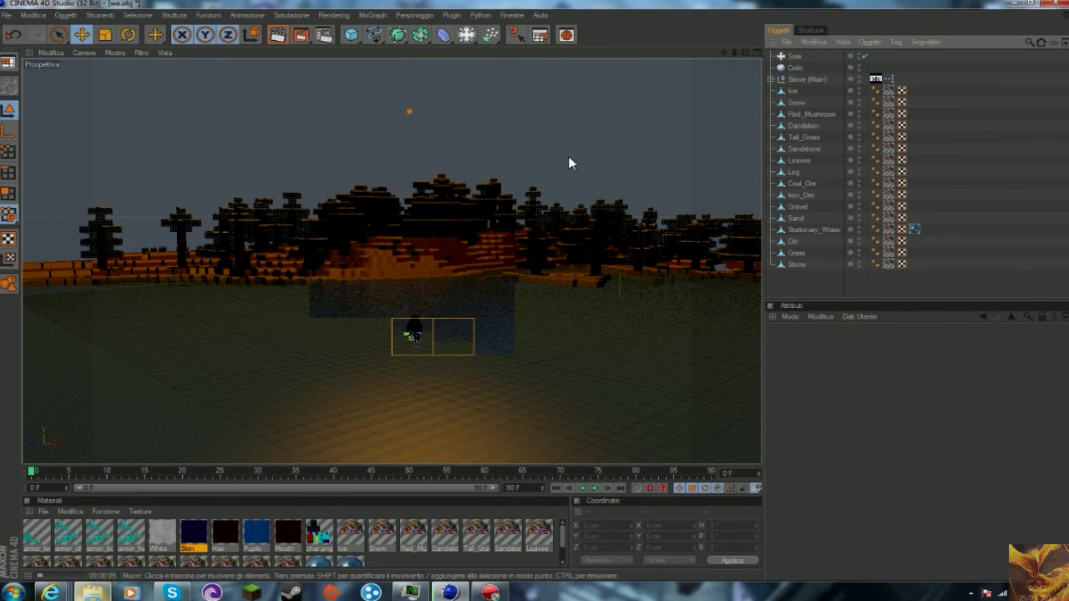
left_click(809, 57)
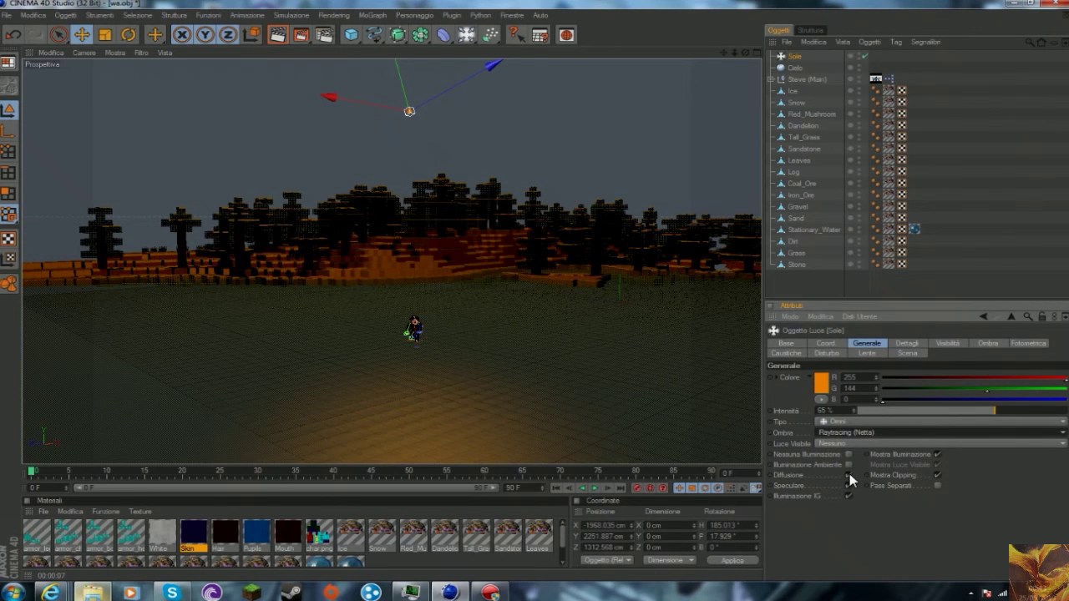
Turn off Illuminazione IG and set Disturbo noise to Illuminazione with Turbolenza Morbida.
left_click(849, 496)
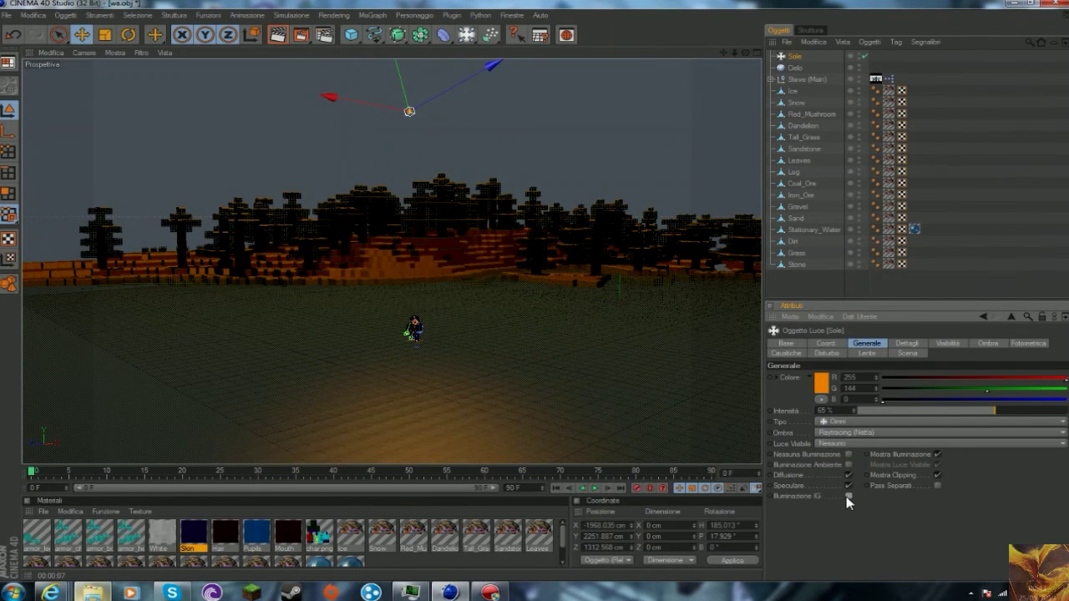
left_click(907, 343)
left_click(990, 344)
left_click(902, 353)
left_click(827, 354)
left_click(876, 377)
left_click(876, 381)
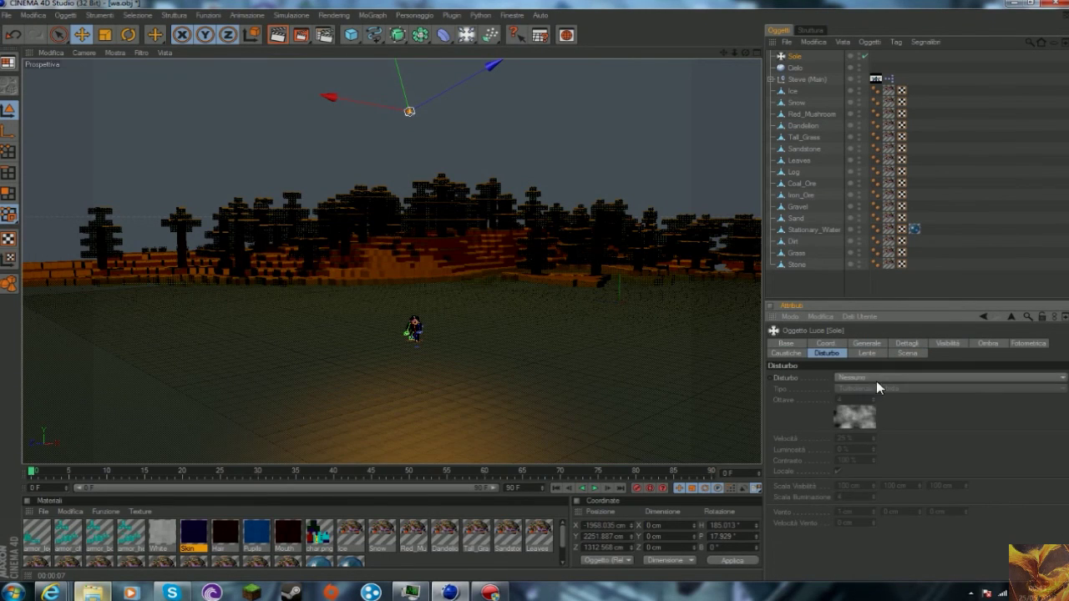
left_click(871, 388)
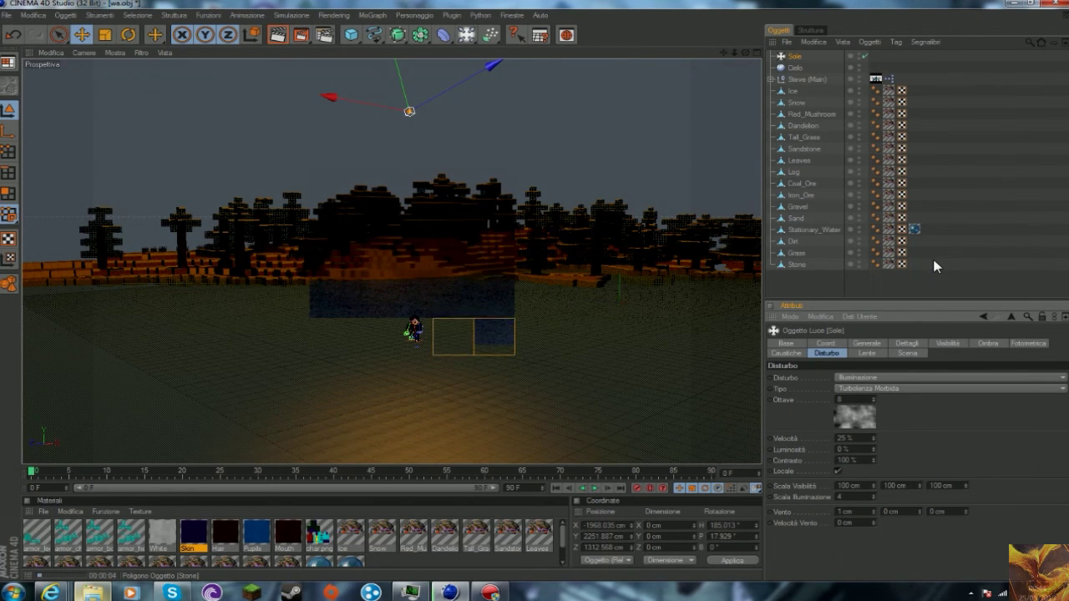
left_click(418, 368)
Browse the Content Browser to the Minecraft Item Pack library.
key("o")
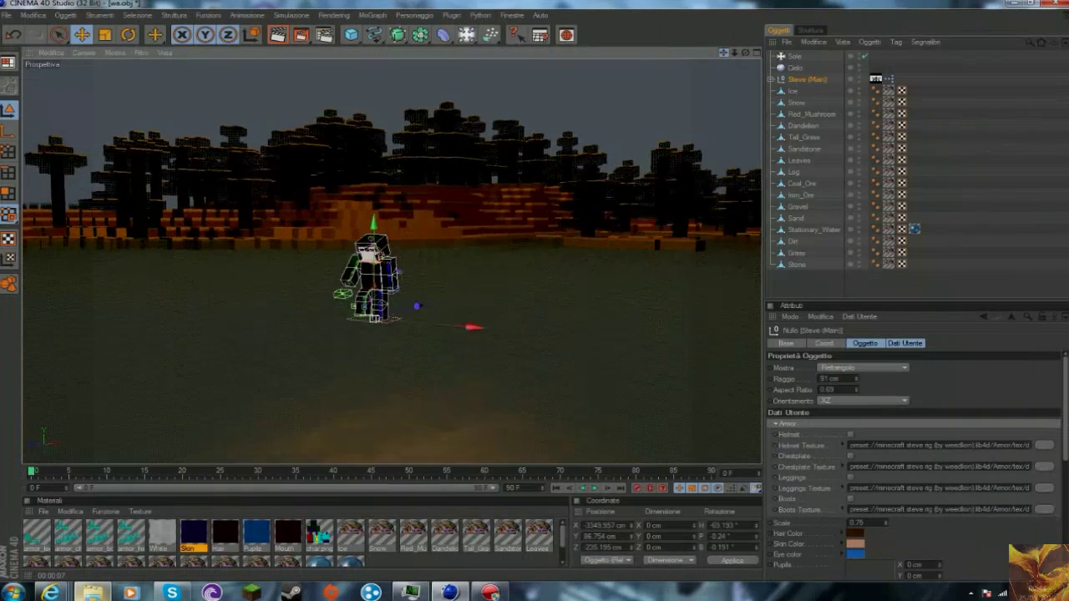
left_click(92, 593)
left_click(284, 150)
double_click(326, 192)
left_click(346, 202)
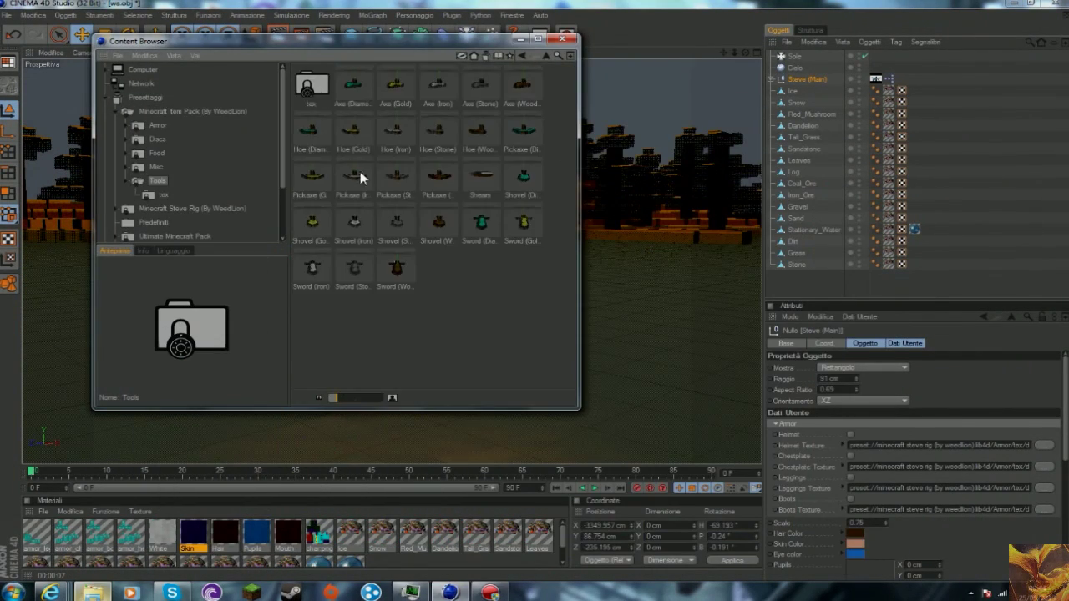
left_click(521, 56)
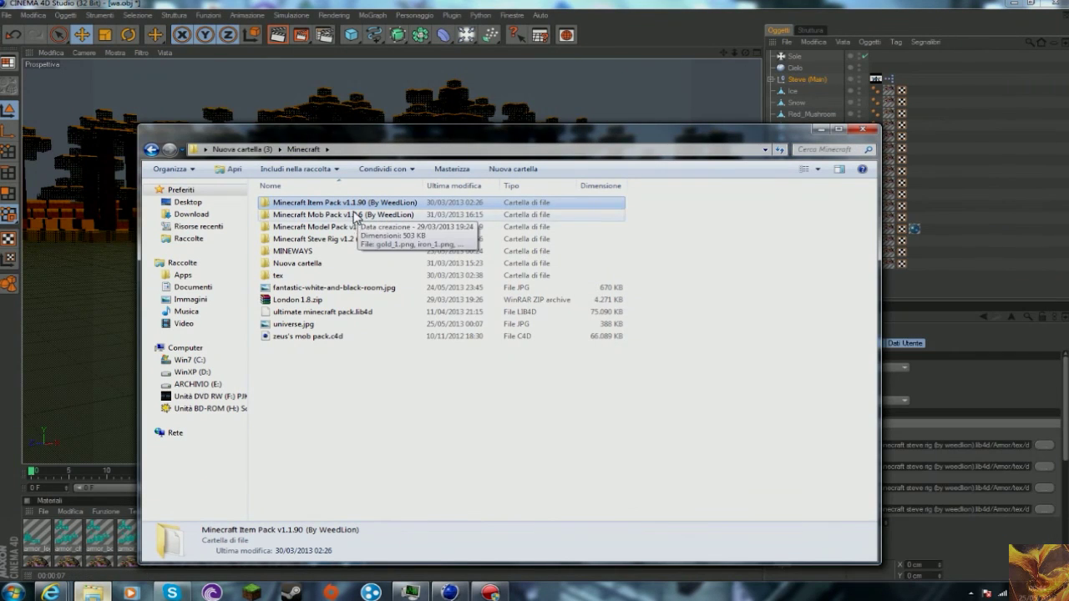
Load the Minecraft Model Pack library and merge the Torch from its Other folder.
double_click(342, 227)
double_click(327, 210)
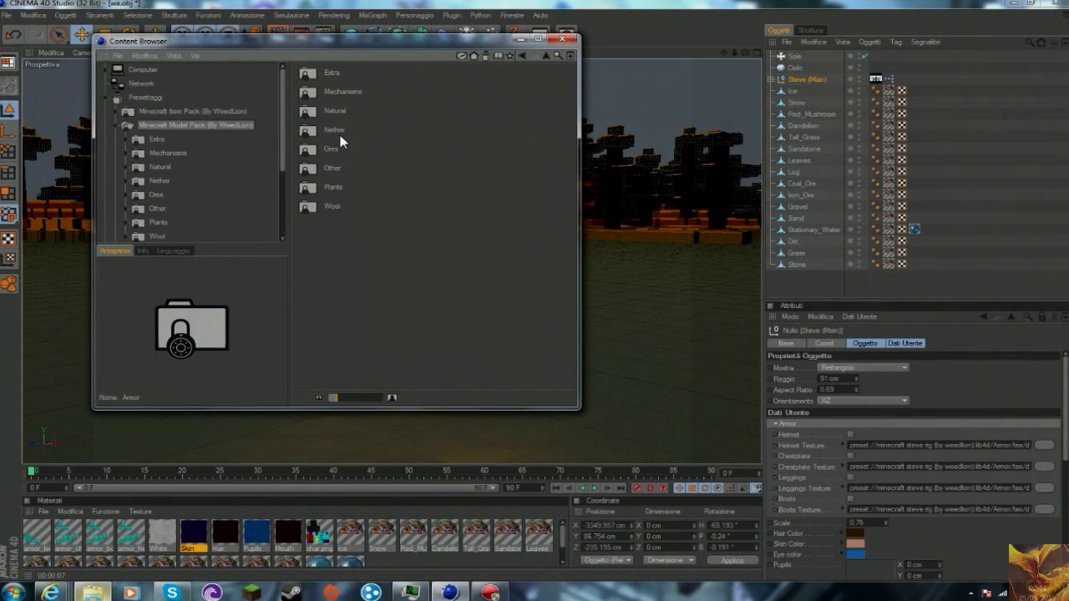
double_click(332, 187)
left_click(522, 55)
double_click(332, 168)
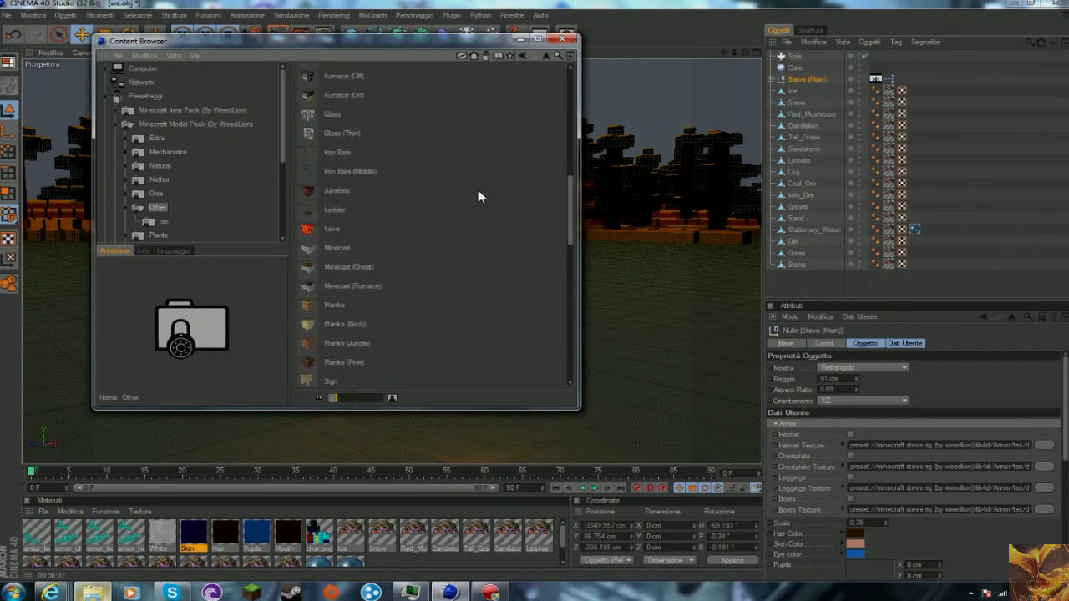
scroll(479, 197, "down", 5)
scroll(479, 197, "down", 5)
scroll(480, 197, "down", 5)
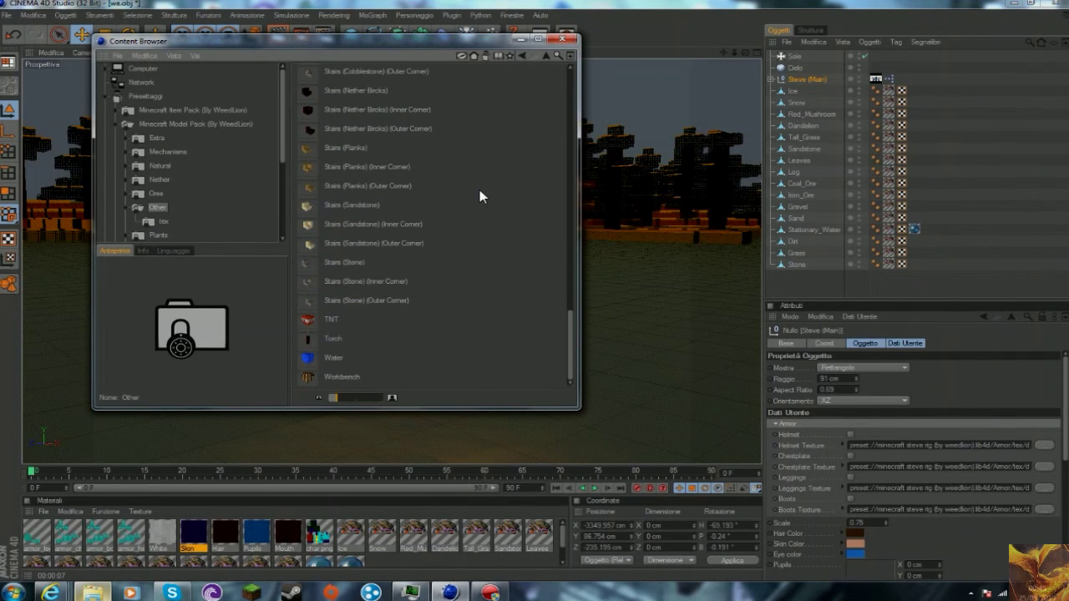
double_click(332, 338)
Position the Torch in Steve's raised hand.
left_click(635, 222)
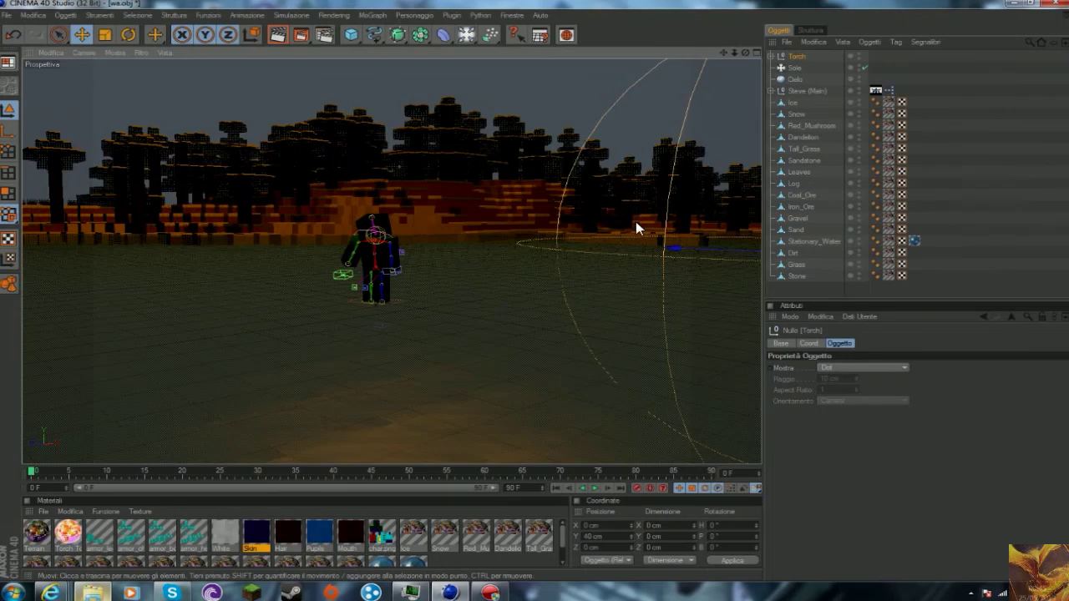
left_click_drag(725, 124, 501, 209, "alt")
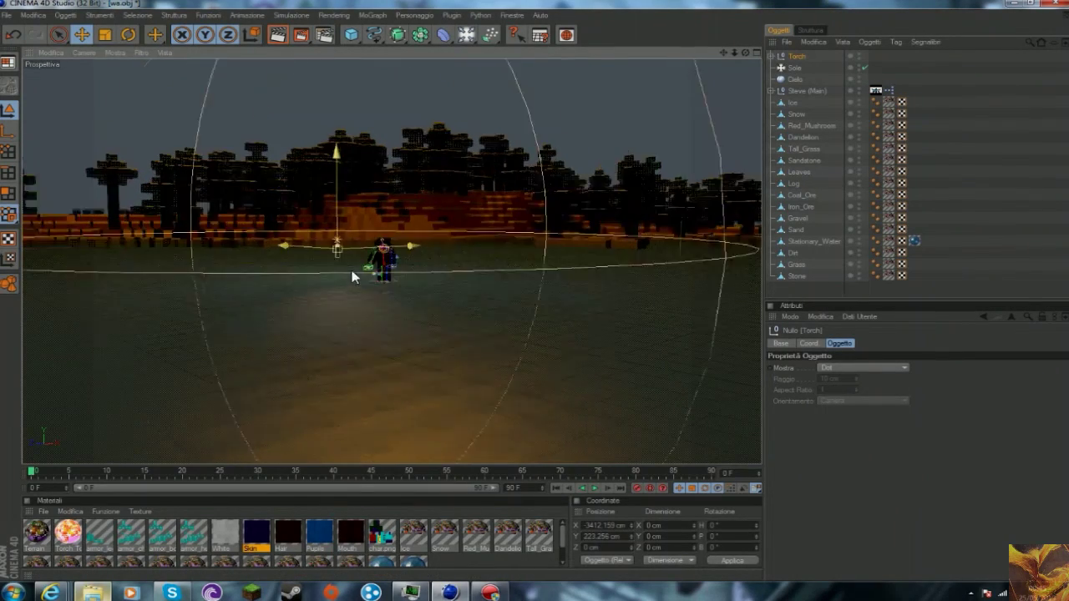
scroll(342, 288, "up", 5)
mouse_move(179, 221)
left_mouse_down()
mouse_move(278, 210)
mouse_move(326, 246)
left_mouse_up()
key("r")
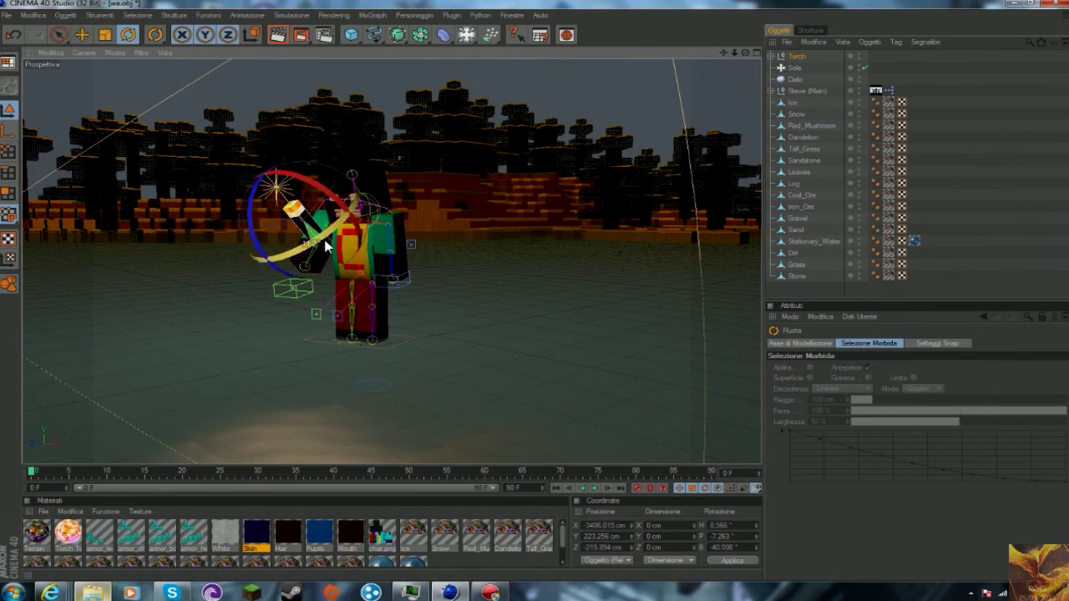
left_click(82, 36)
mouse_move(287, 213)
left_mouse_down()
mouse_move(256, 236)
mouse_move(229, 239)
left_mouse_up()
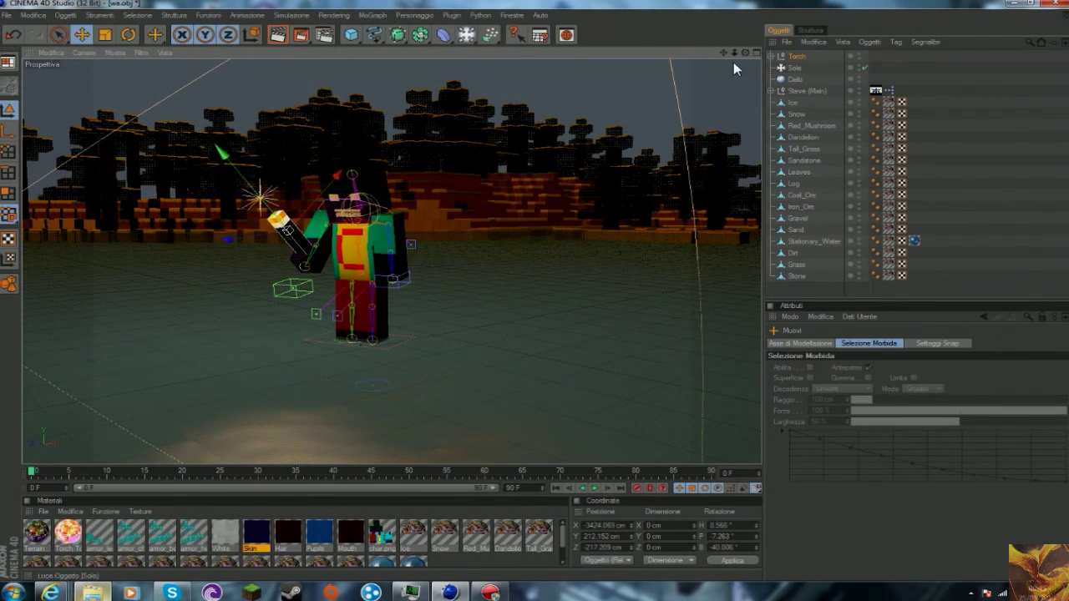
Drag Steve's Right Foot control via Selettore Visivo, then render a preview of the scene.
left_click_drag(745, 52, 735, 52)
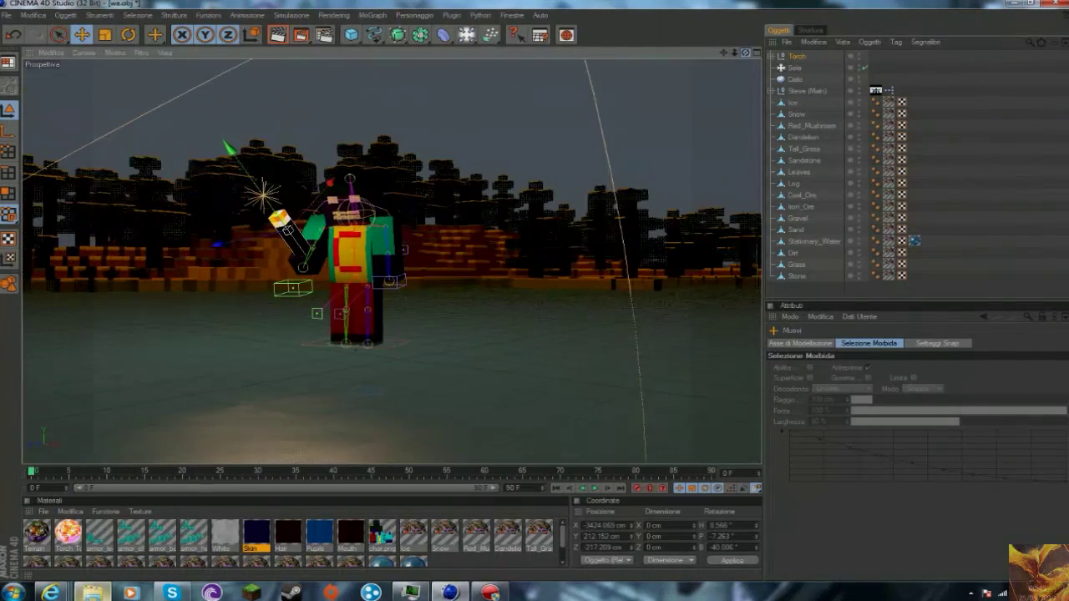
double_click(875, 91)
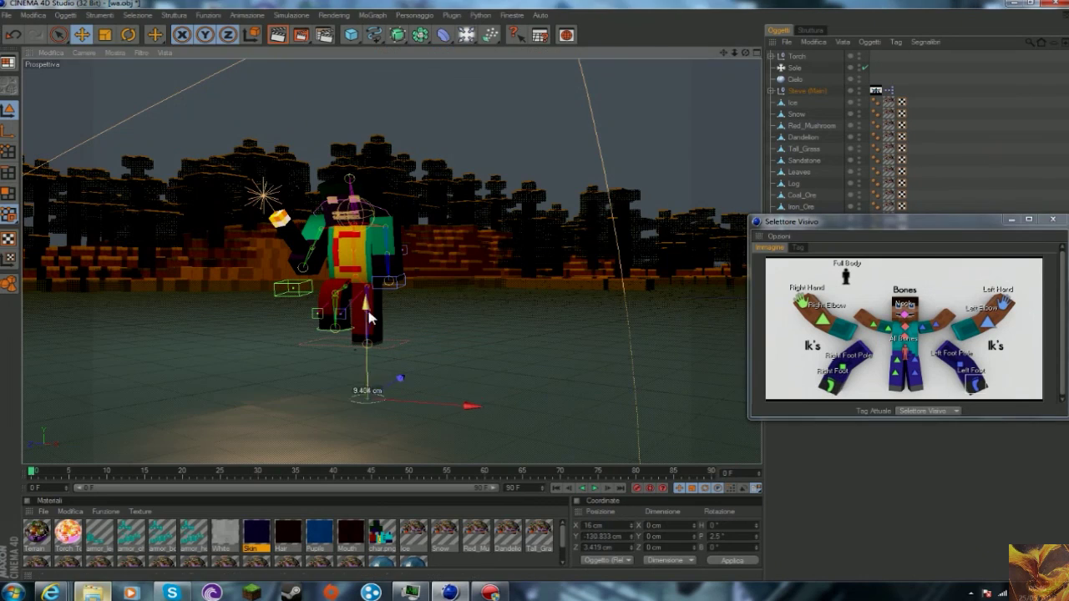
left_click_drag(330, 316, 332, 340)
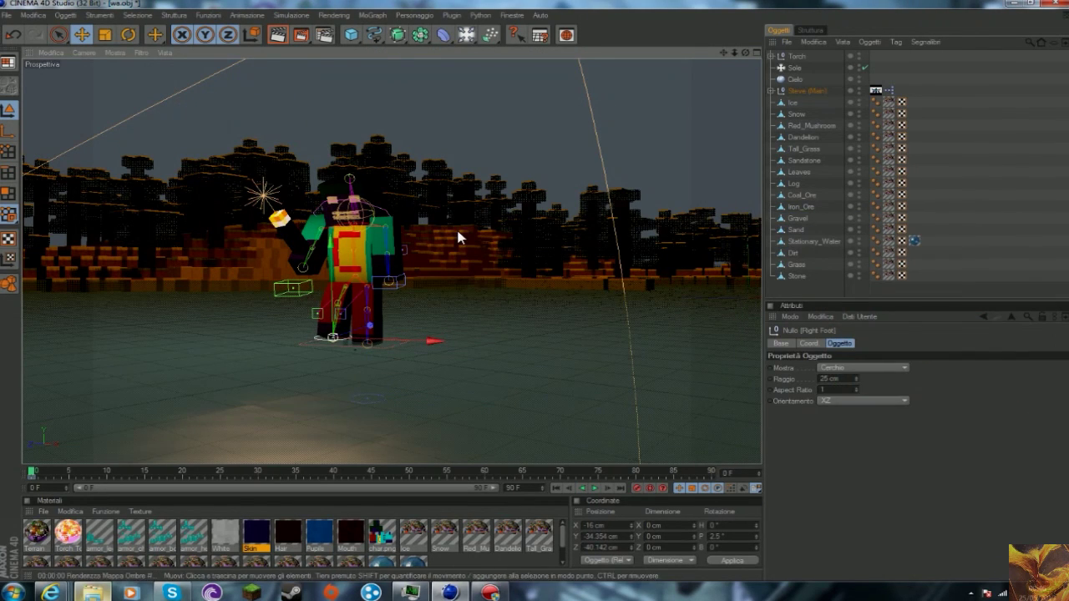
key("ctrl+r")
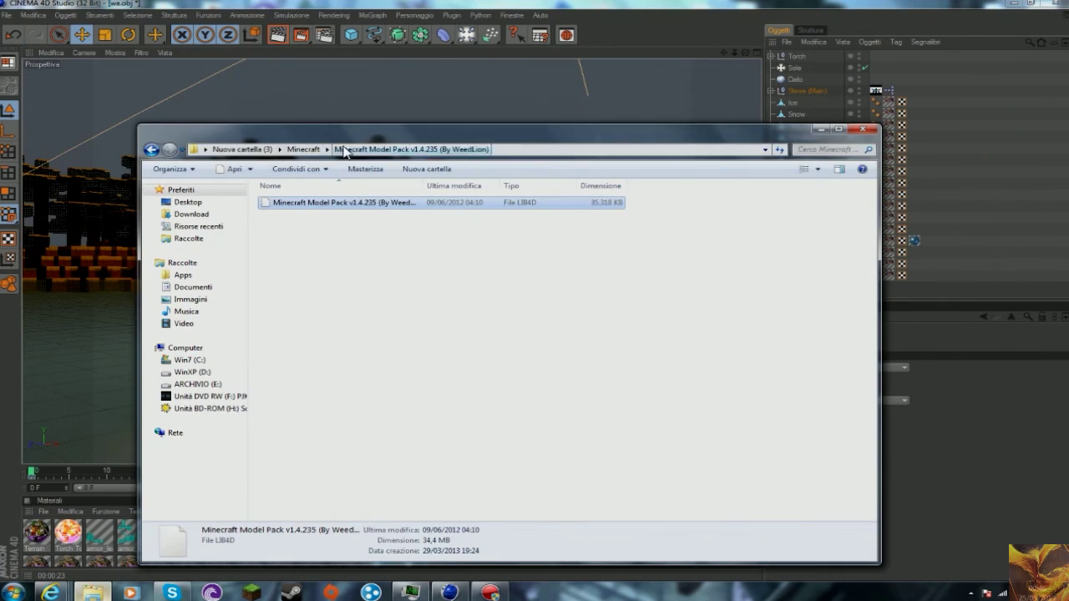
Load the Minecraft Mob Pack library and add the Enderman to the scene.
left_click(304, 149)
double_click(324, 227)
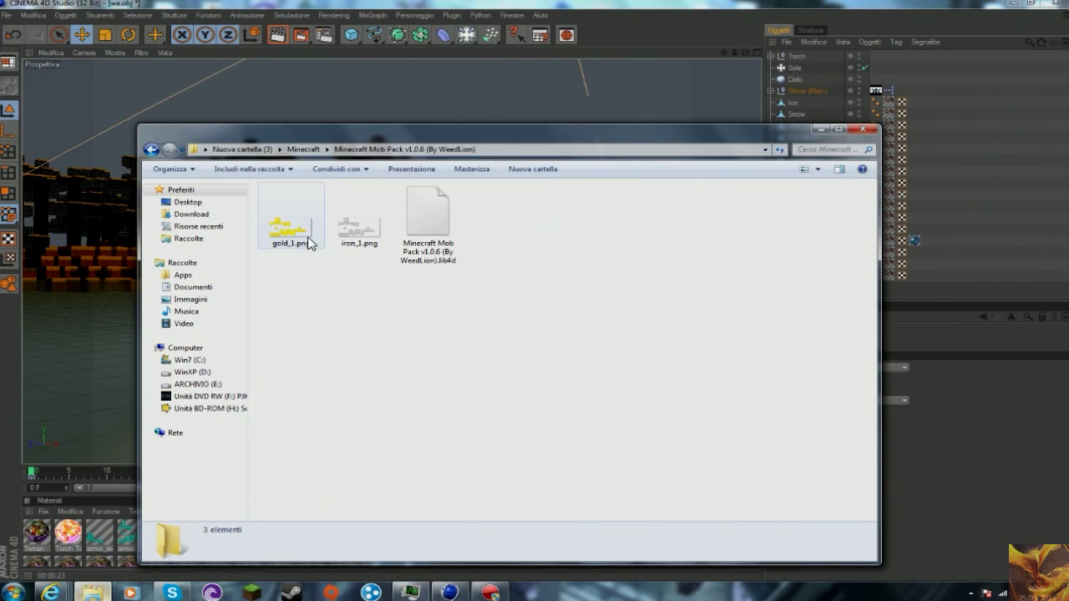
double_click(429, 216)
double_click(368, 251)
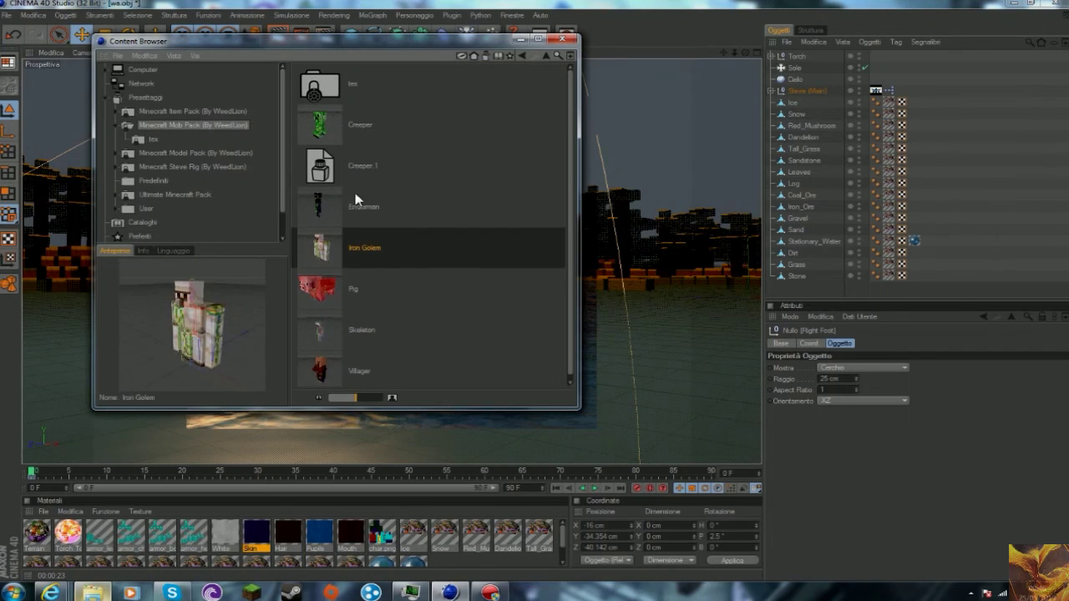
Rotate the Enderman to about -61° and move it far back into the forest.
left_click_drag(745, 52, 742, 51)
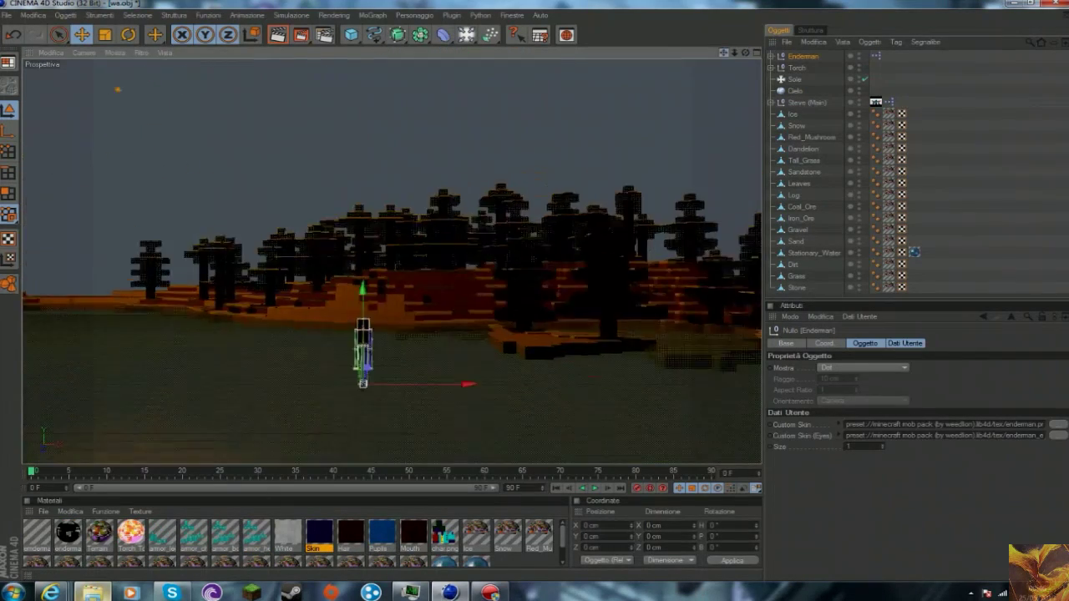
key("r")
left_click_drag(468, 329, 334, 309)
key("e")
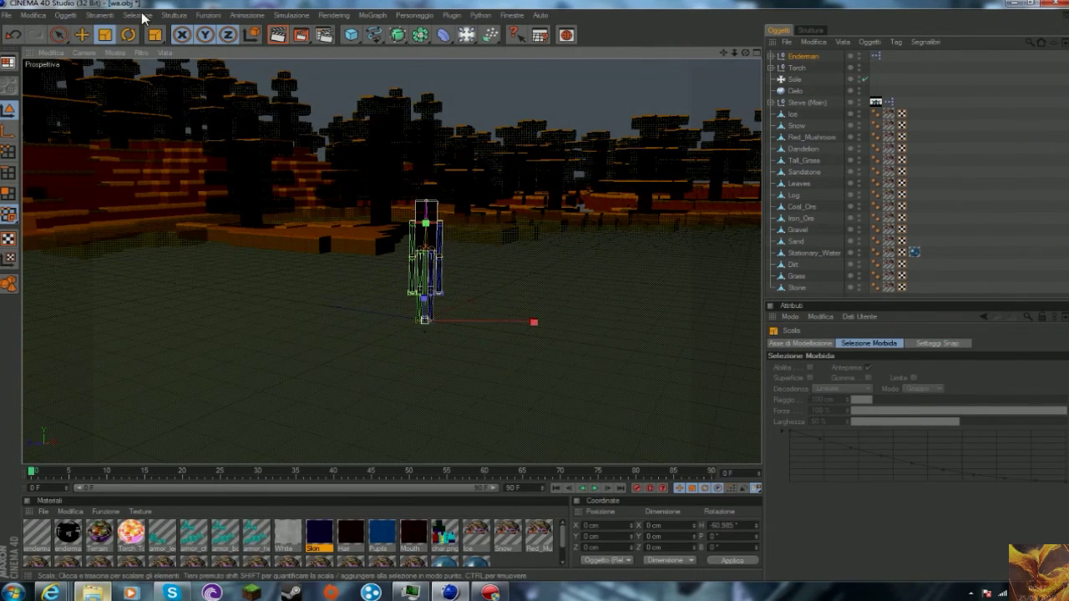
left_click_drag(425, 251, 609, 177)
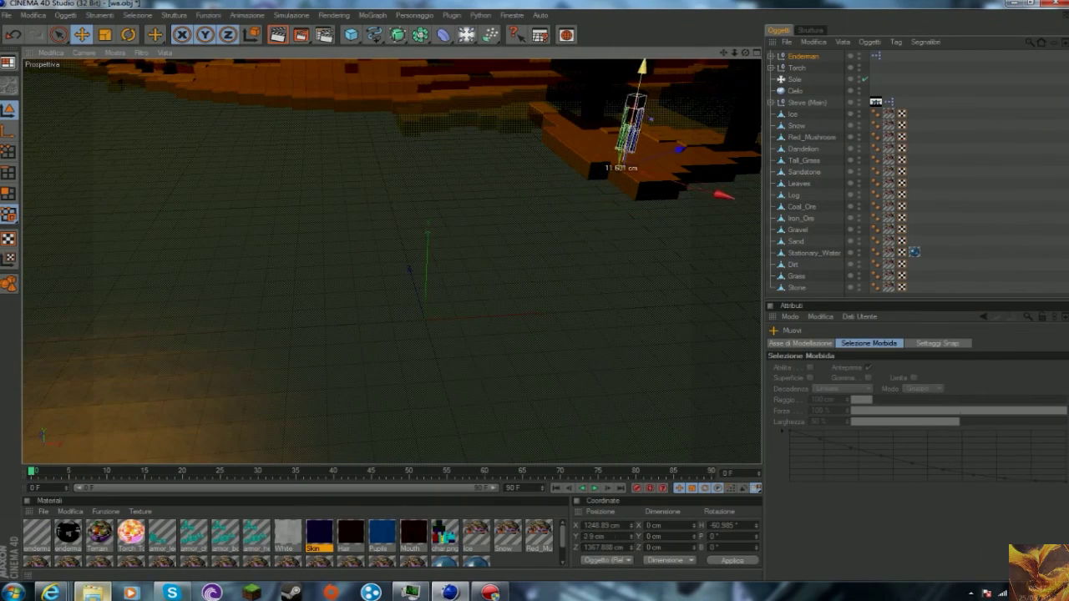
mouse_move(639, 125)
left_mouse_down()
mouse_move(600, 123)
mouse_move(338, 281)
left_mouse_up()
left_click(807, 102)
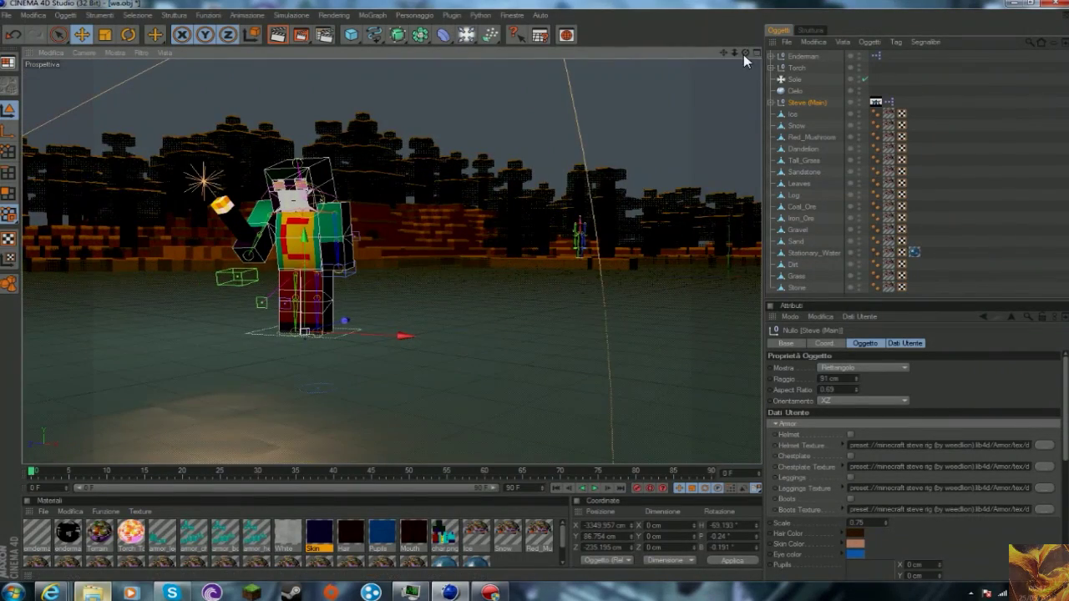
Orbit and zoom around Steve, then check the sun light's colour and intensity.
left_click_drag(744, 55, 496, 206)
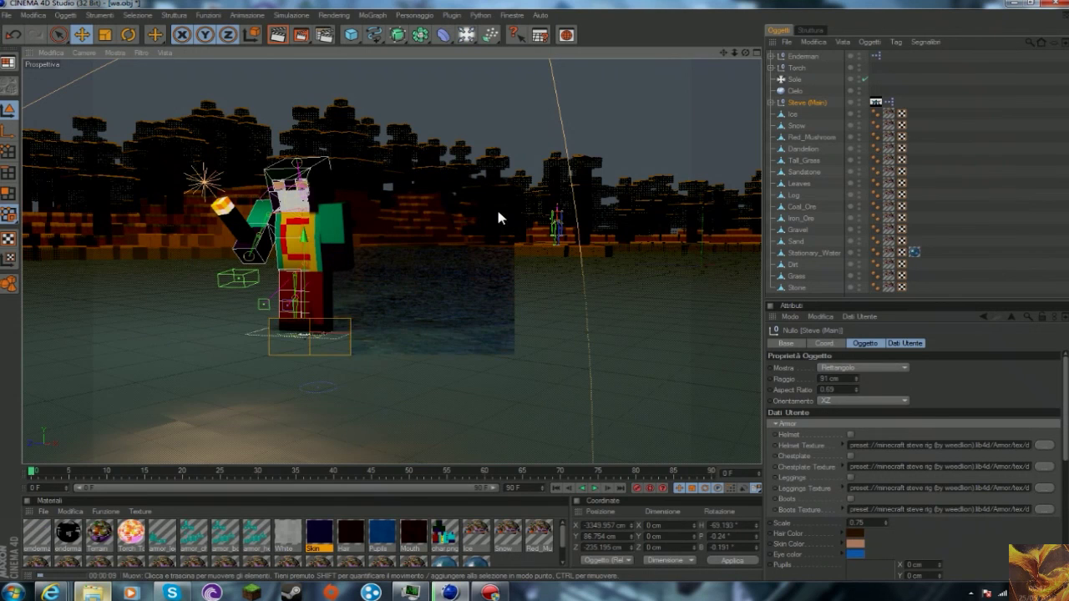
left_click(498, 215)
left_click_drag(301, 34, 343, 109)
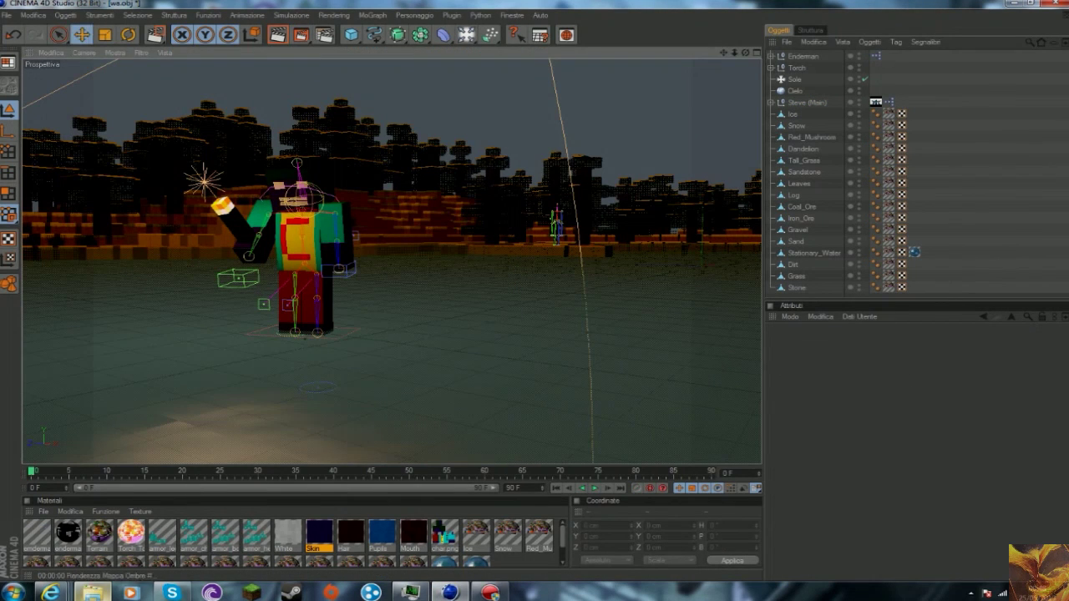
left_click_drag(734, 52, 804, 131)
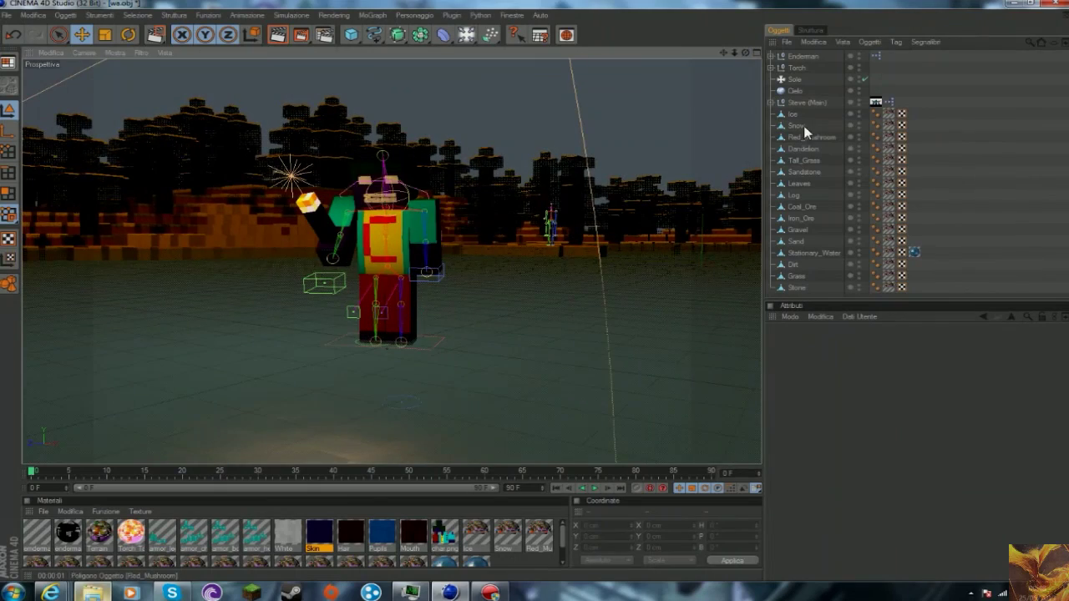
left_click(806, 102)
left_click_drag(744, 52, 897, 205)
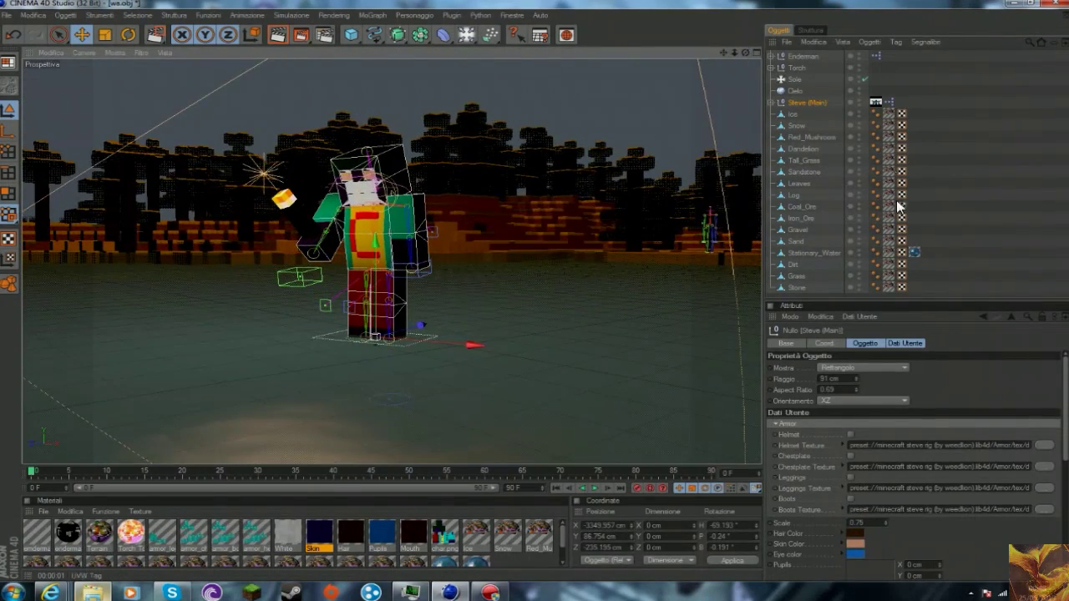
left_click(648, 143)
left_click(793, 125)
left_click(835, 334)
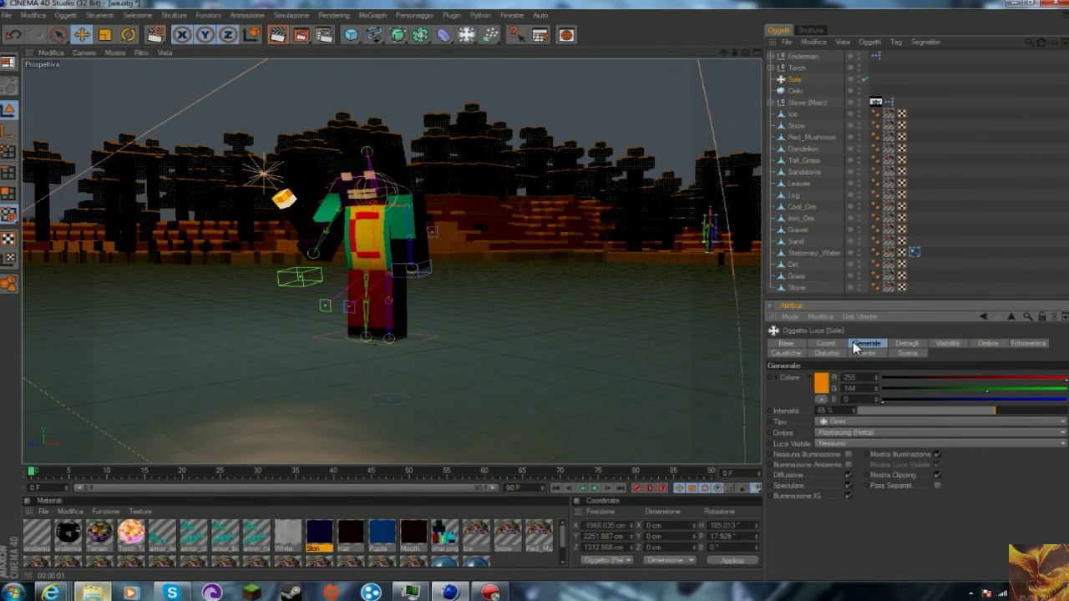
left_click(373, 297)
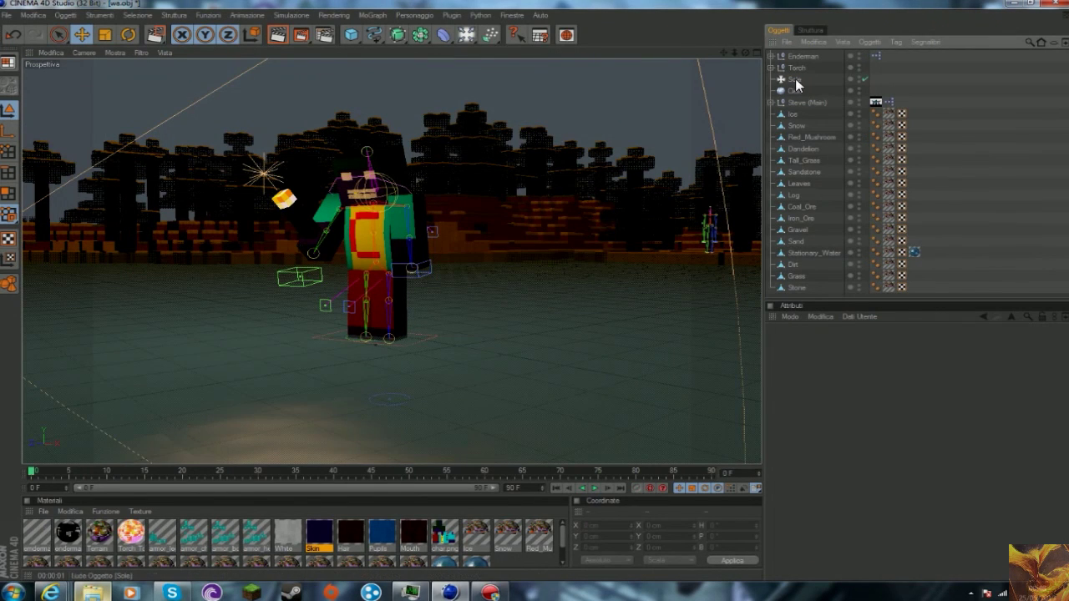
Expand Steve's rig hierarchy and inspect the Right and Left leg coordinates and Pelle skins.
left_click(807, 102)
left_click(769, 102)
left_click(800, 134)
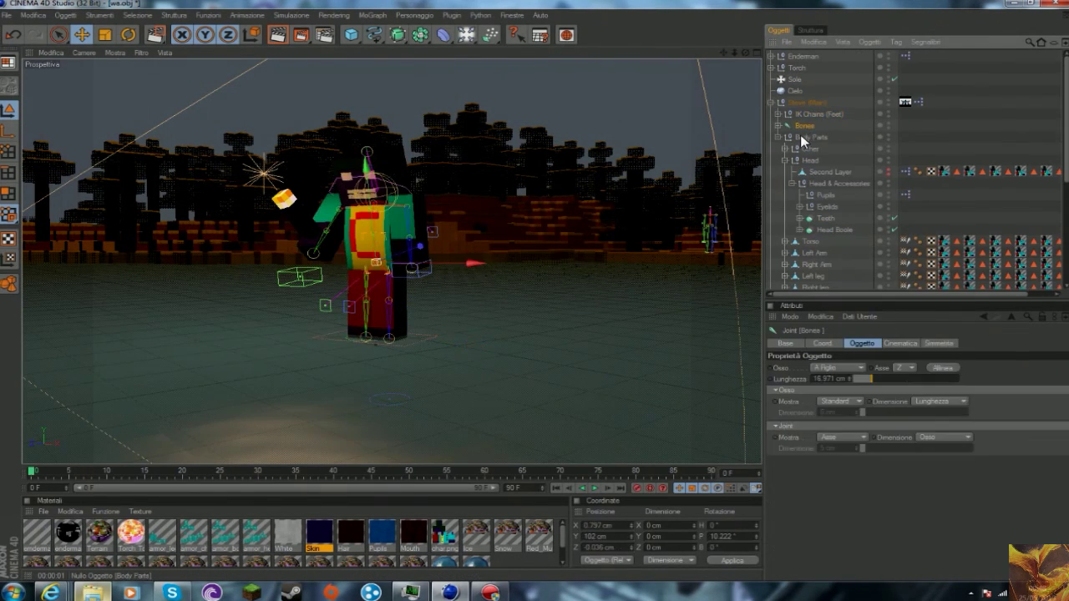
scroll(814, 223, "down", 3)
left_click(808, 217)
left_click(802, 344)
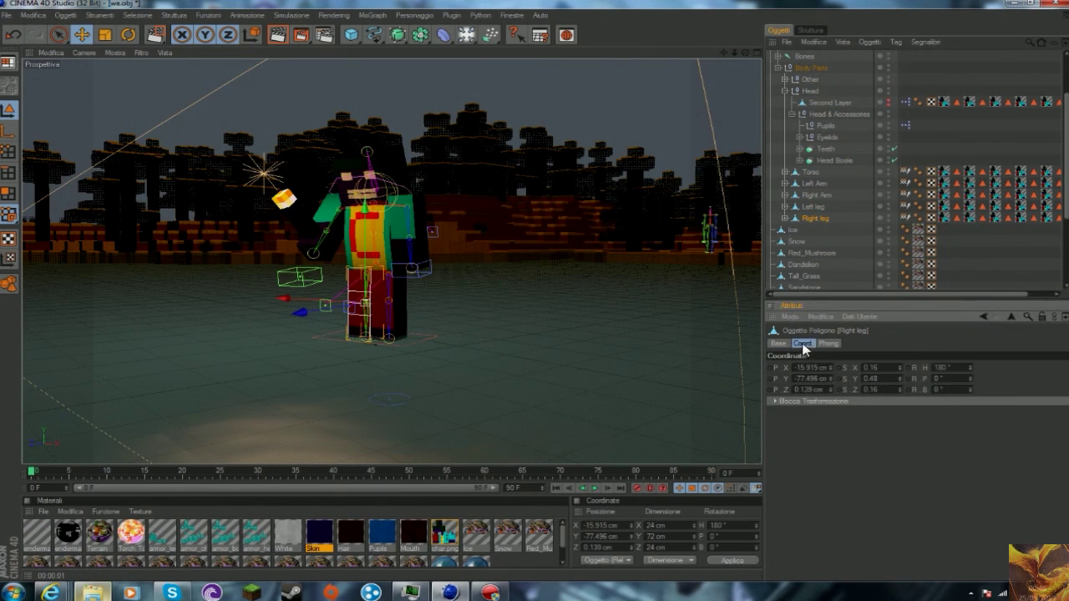
left_click(813, 207)
left_click(779, 343)
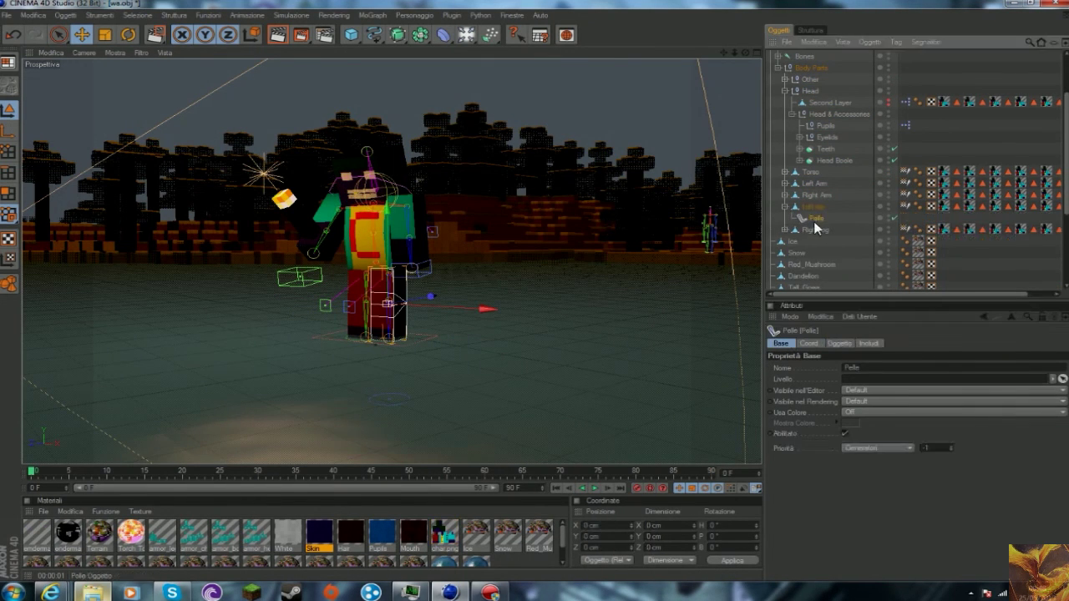
left_click(835, 344)
left_click(817, 241)
left_click(814, 229)
left_click(801, 343)
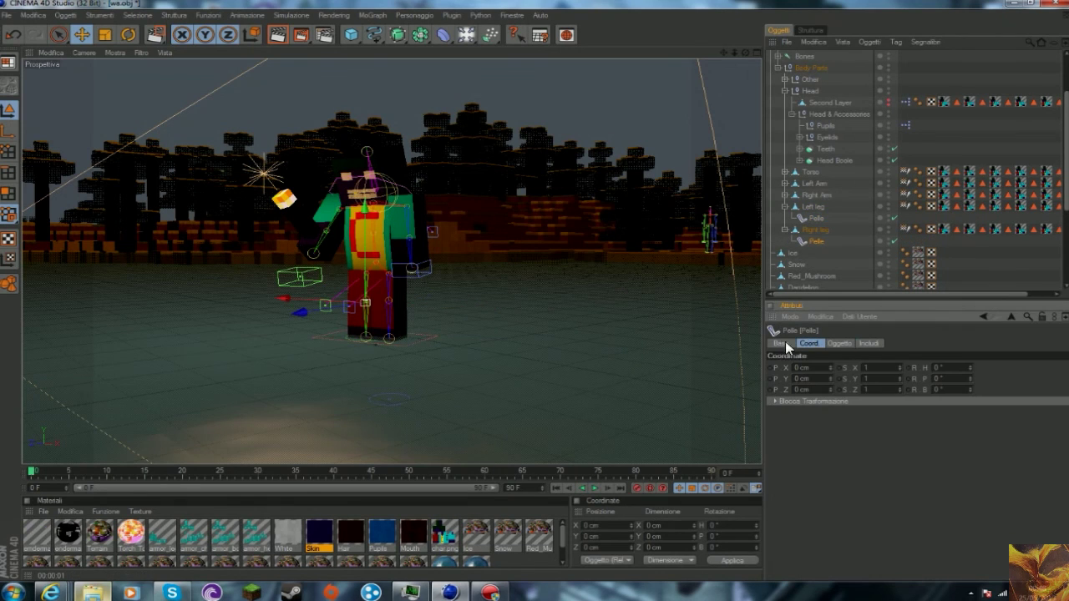
scroll(789, 100, "up", 2)
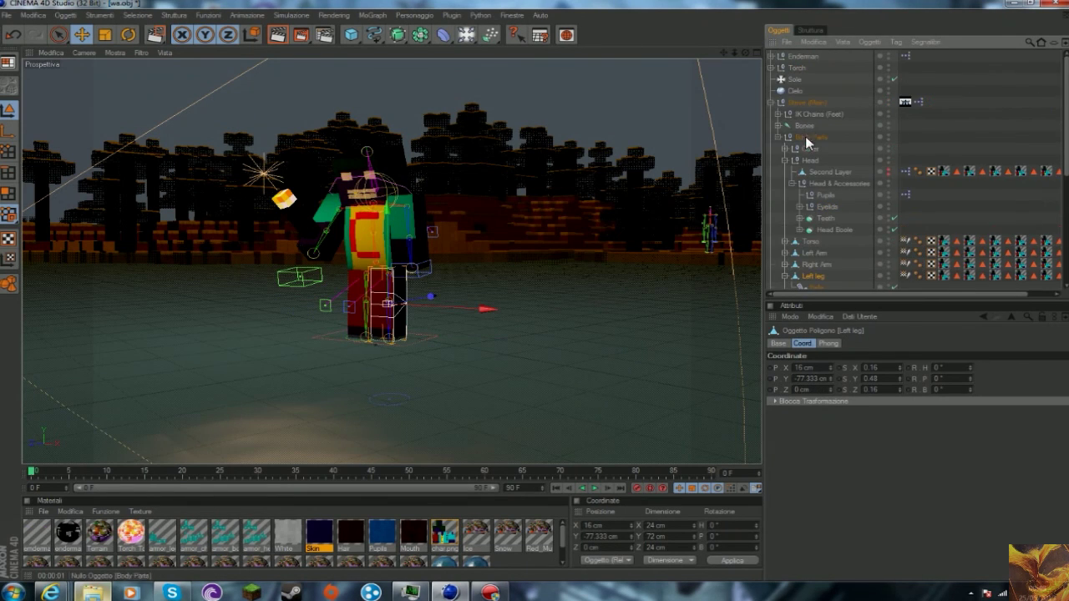
left_click(770, 102)
In Selettore Visivo, drag the Left Foot down and the Right Foot forward and up.
double_click(875, 102)
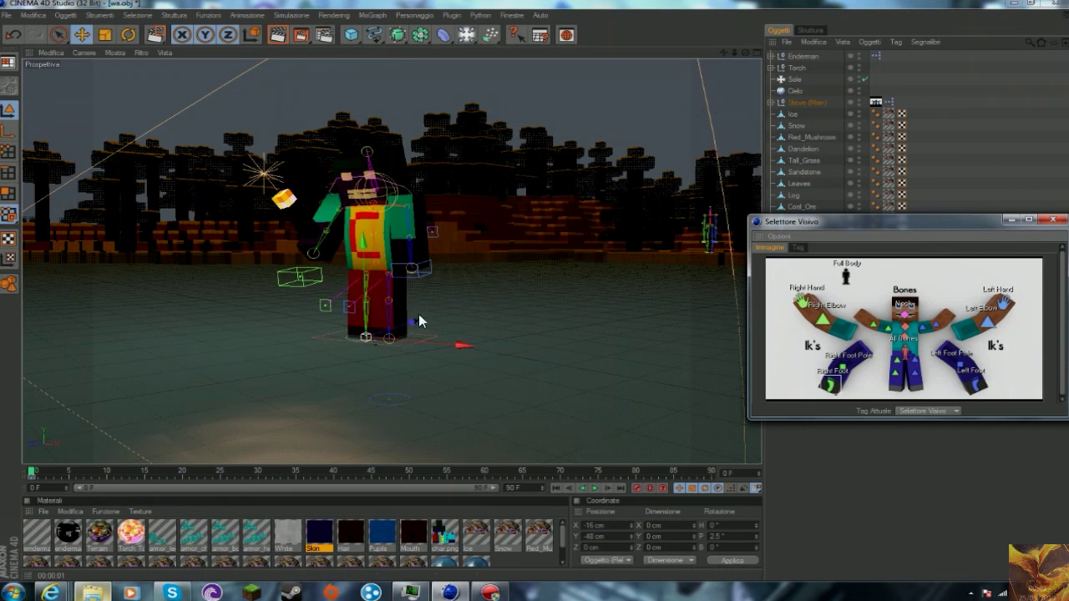
left_click(974, 383)
left_click_drag(406, 282, 429, 375)
left_click(367, 294)
left_click_drag(368, 294, 344, 285)
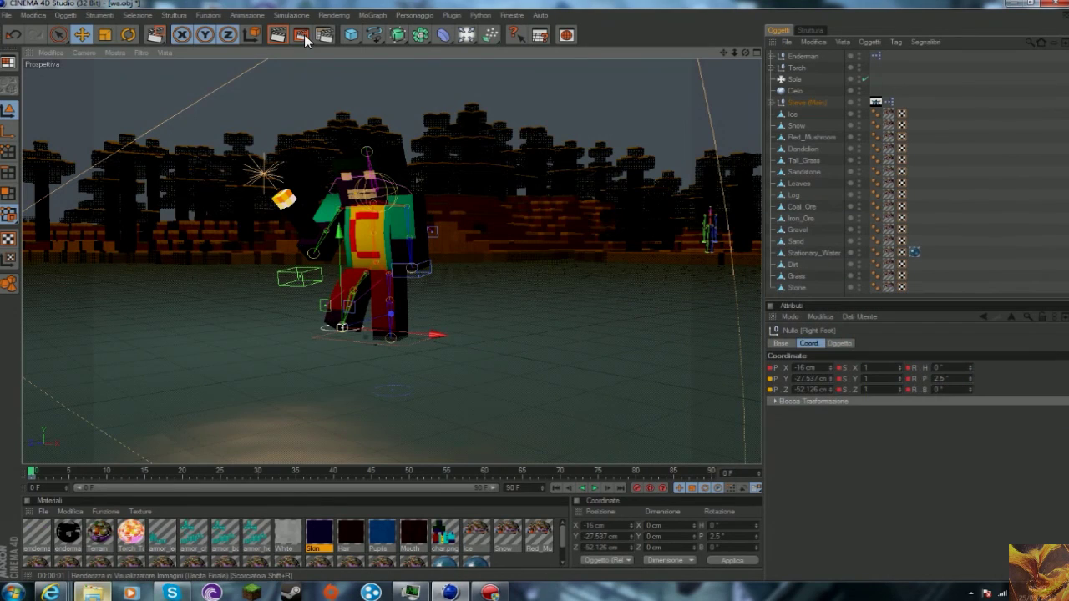
In Render Settings, check the Output preset and choose the Salva image format.
left_click(323, 35)
left_click(198, 45)
mouse_move(227, 56)
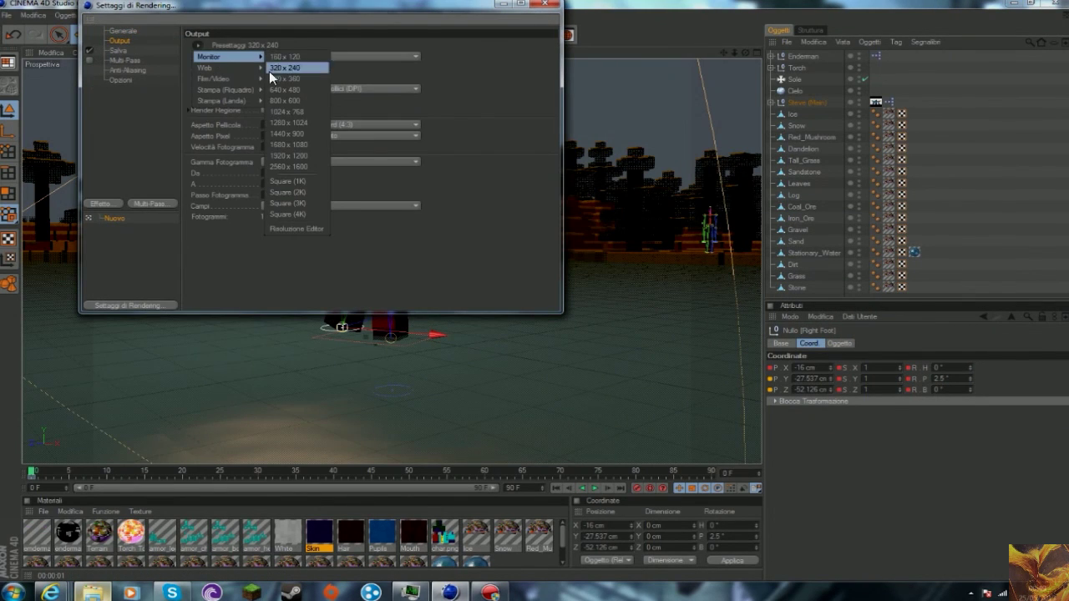
left_click(295, 146)
left_click(118, 50)
left_click(317, 76)
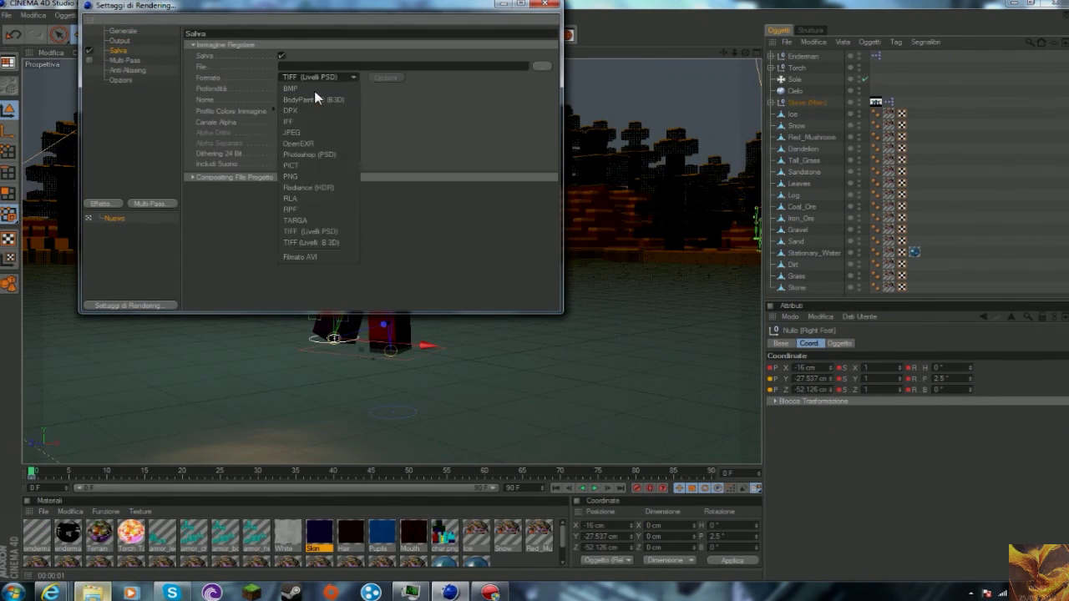
left_click(303, 175)
Set the render's save path, renaming the earlier SkyBlock image file, and close Render Settings.
left_click(542, 65)
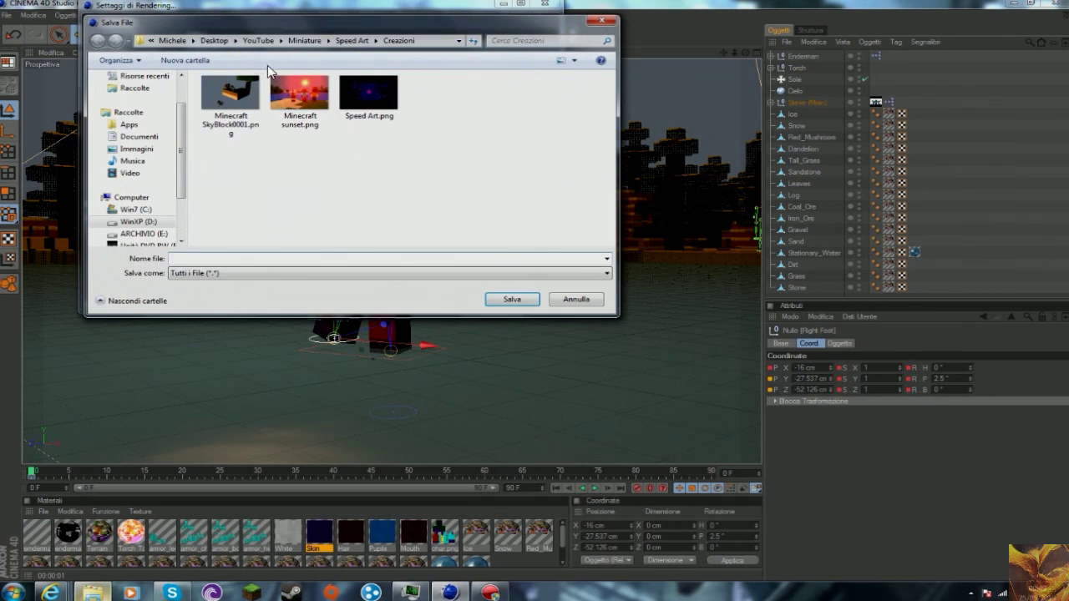
type("Water")
left_click(251, 273)
left_click(234, 100)
right_click(241, 111)
left_click(289, 410)
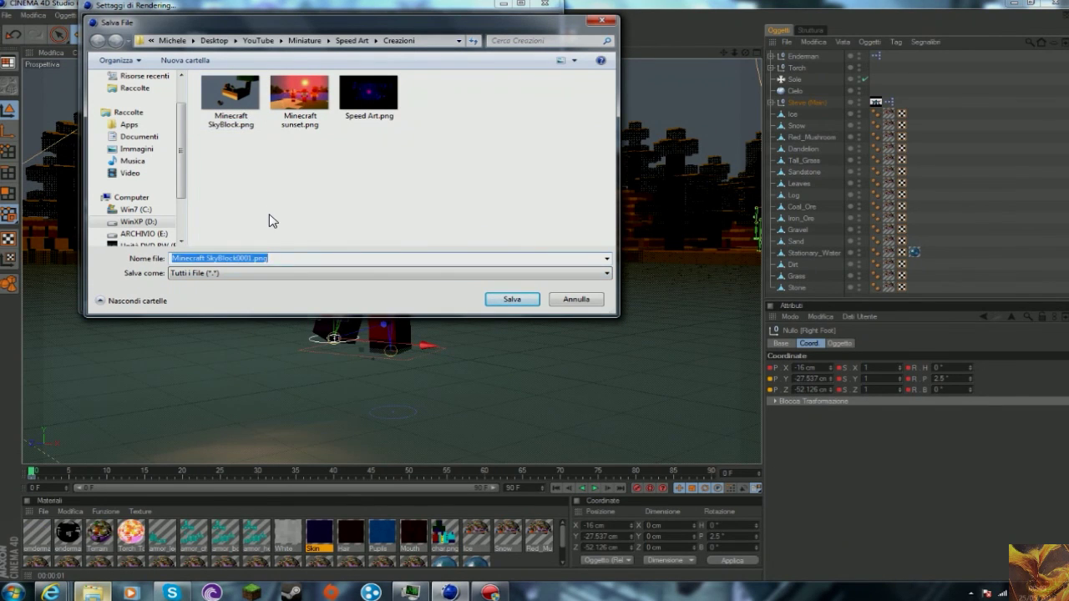
left_click(511, 298)
left_click(547, 5)
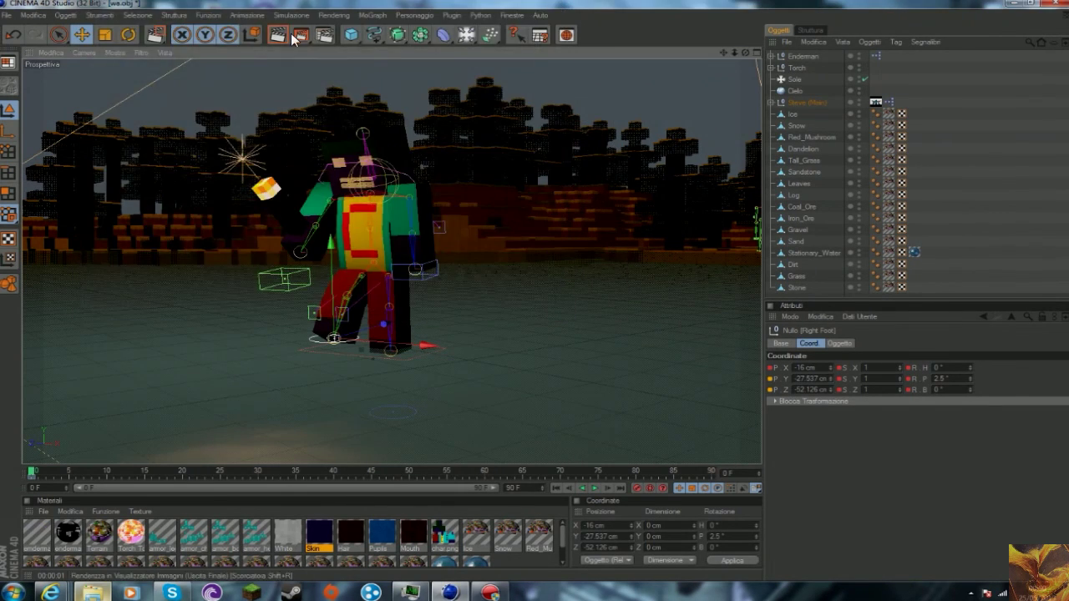
Frame the final shot of Steve and render it to the Picture Viewer.
left_click(702, 86)
left_click_drag(734, 52, 733, 54)
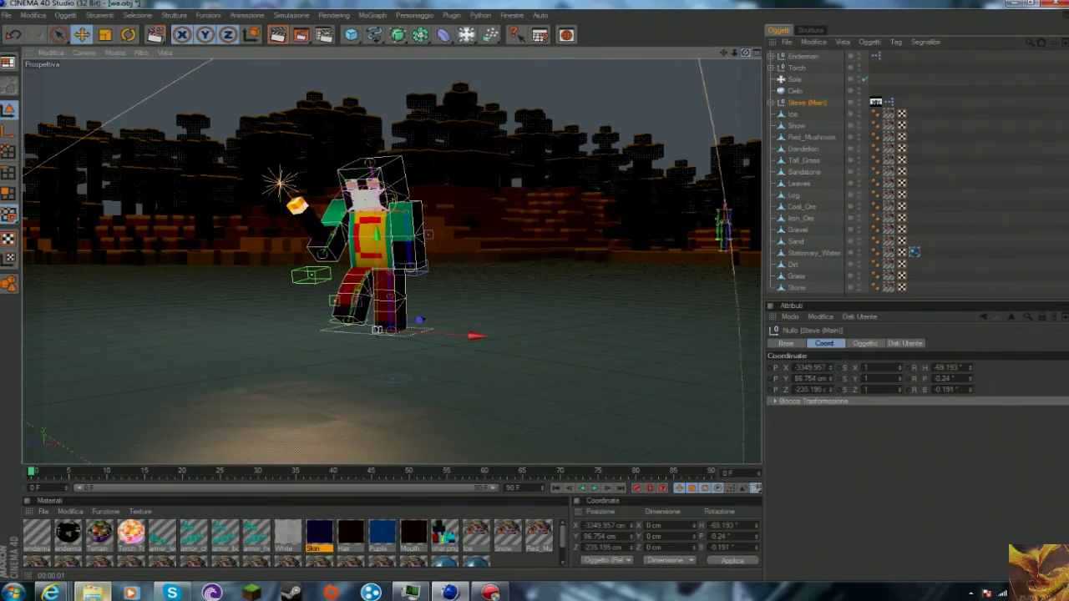
left_click(303, 35)
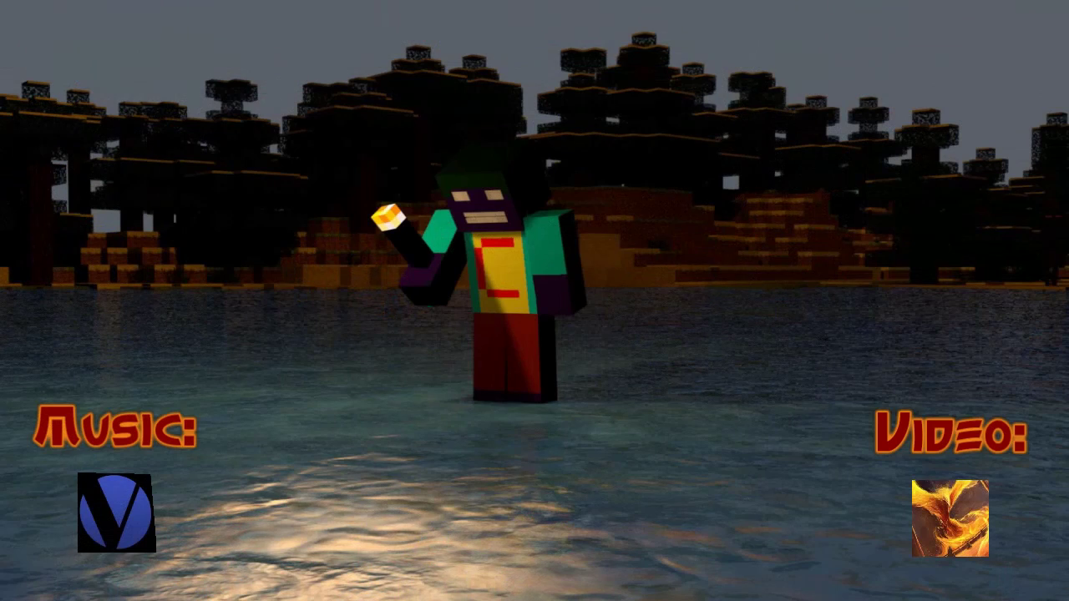